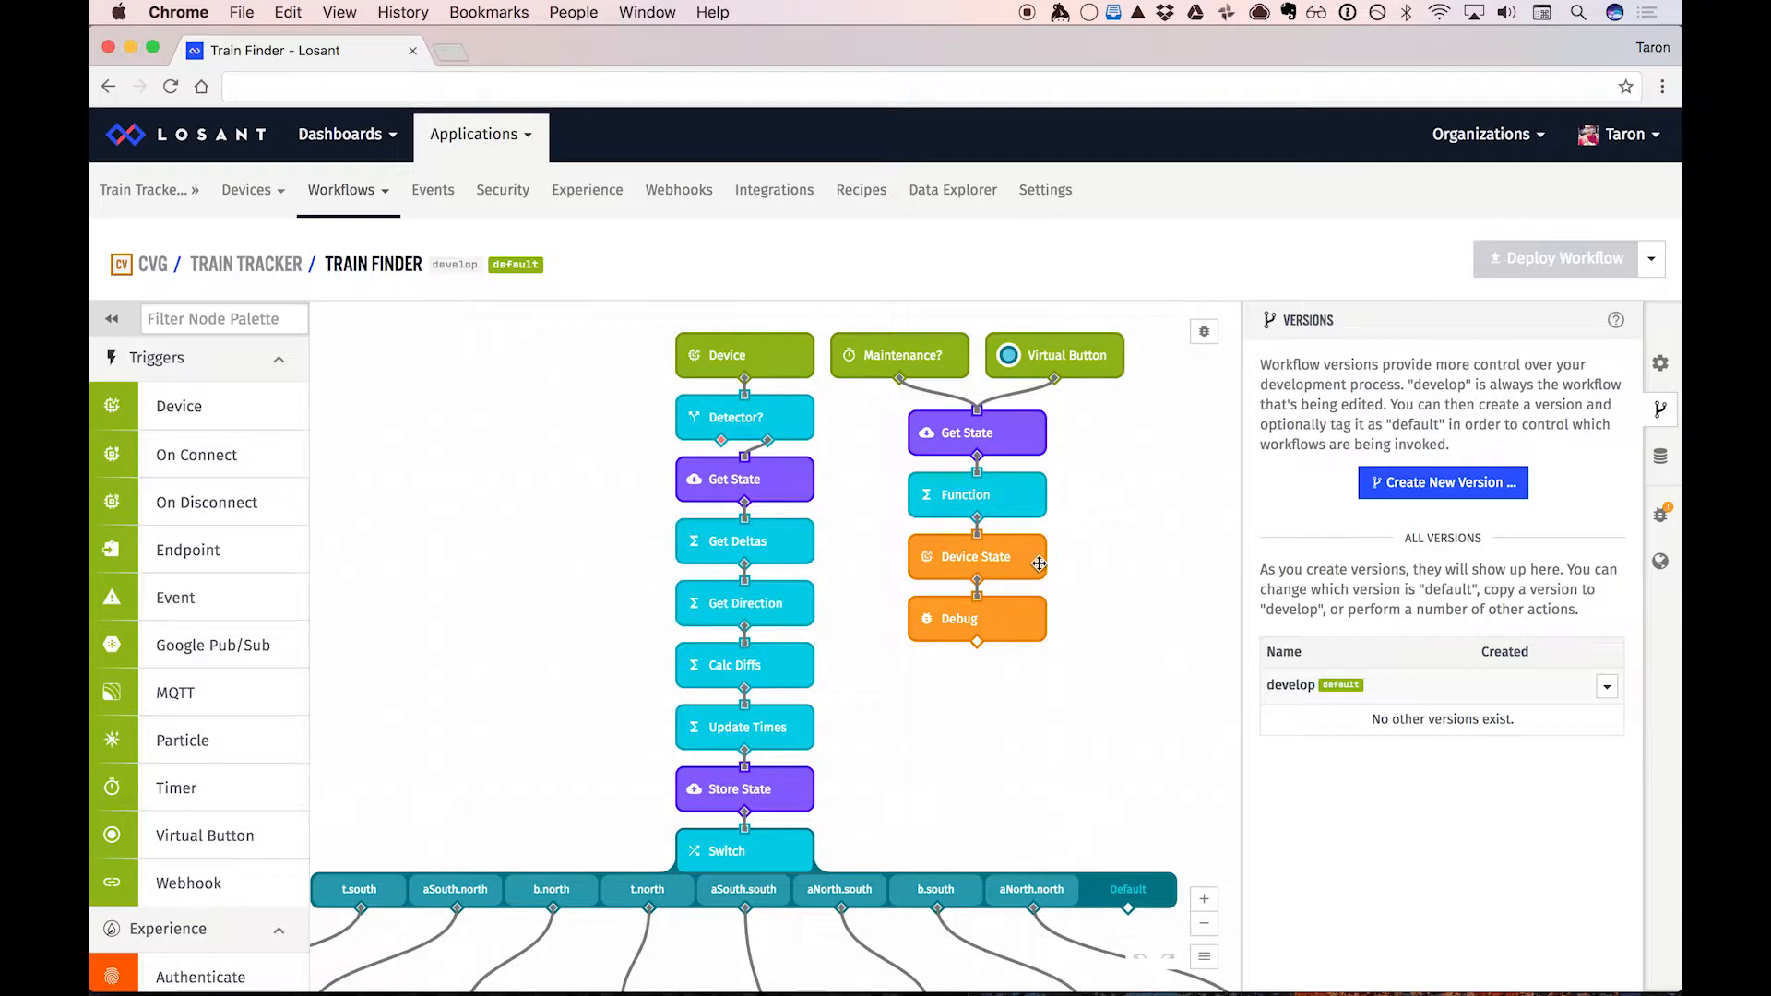
# Examine the Train Finder workflow's trigger chains and the branches below its Switch node
pyautogui.scroll(-4, 1039, 569)
pyautogui.scroll(-3, 1038, 569)
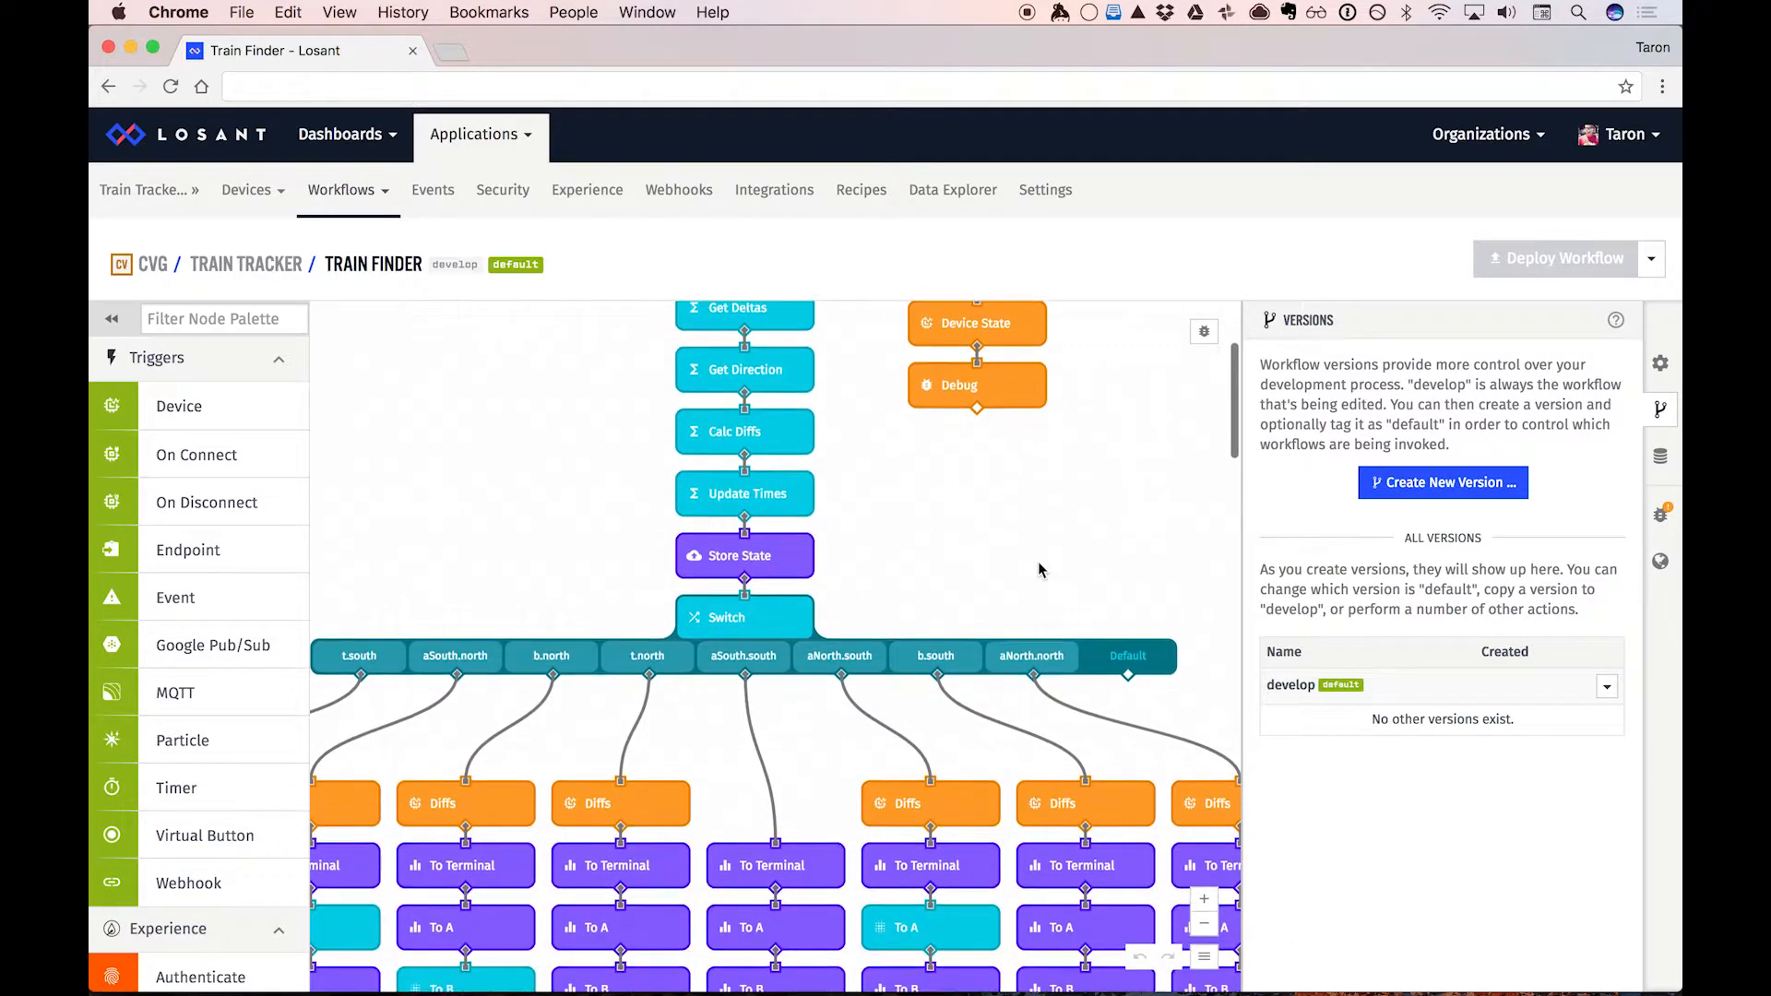
pyautogui.scroll(-1, 1039, 566)
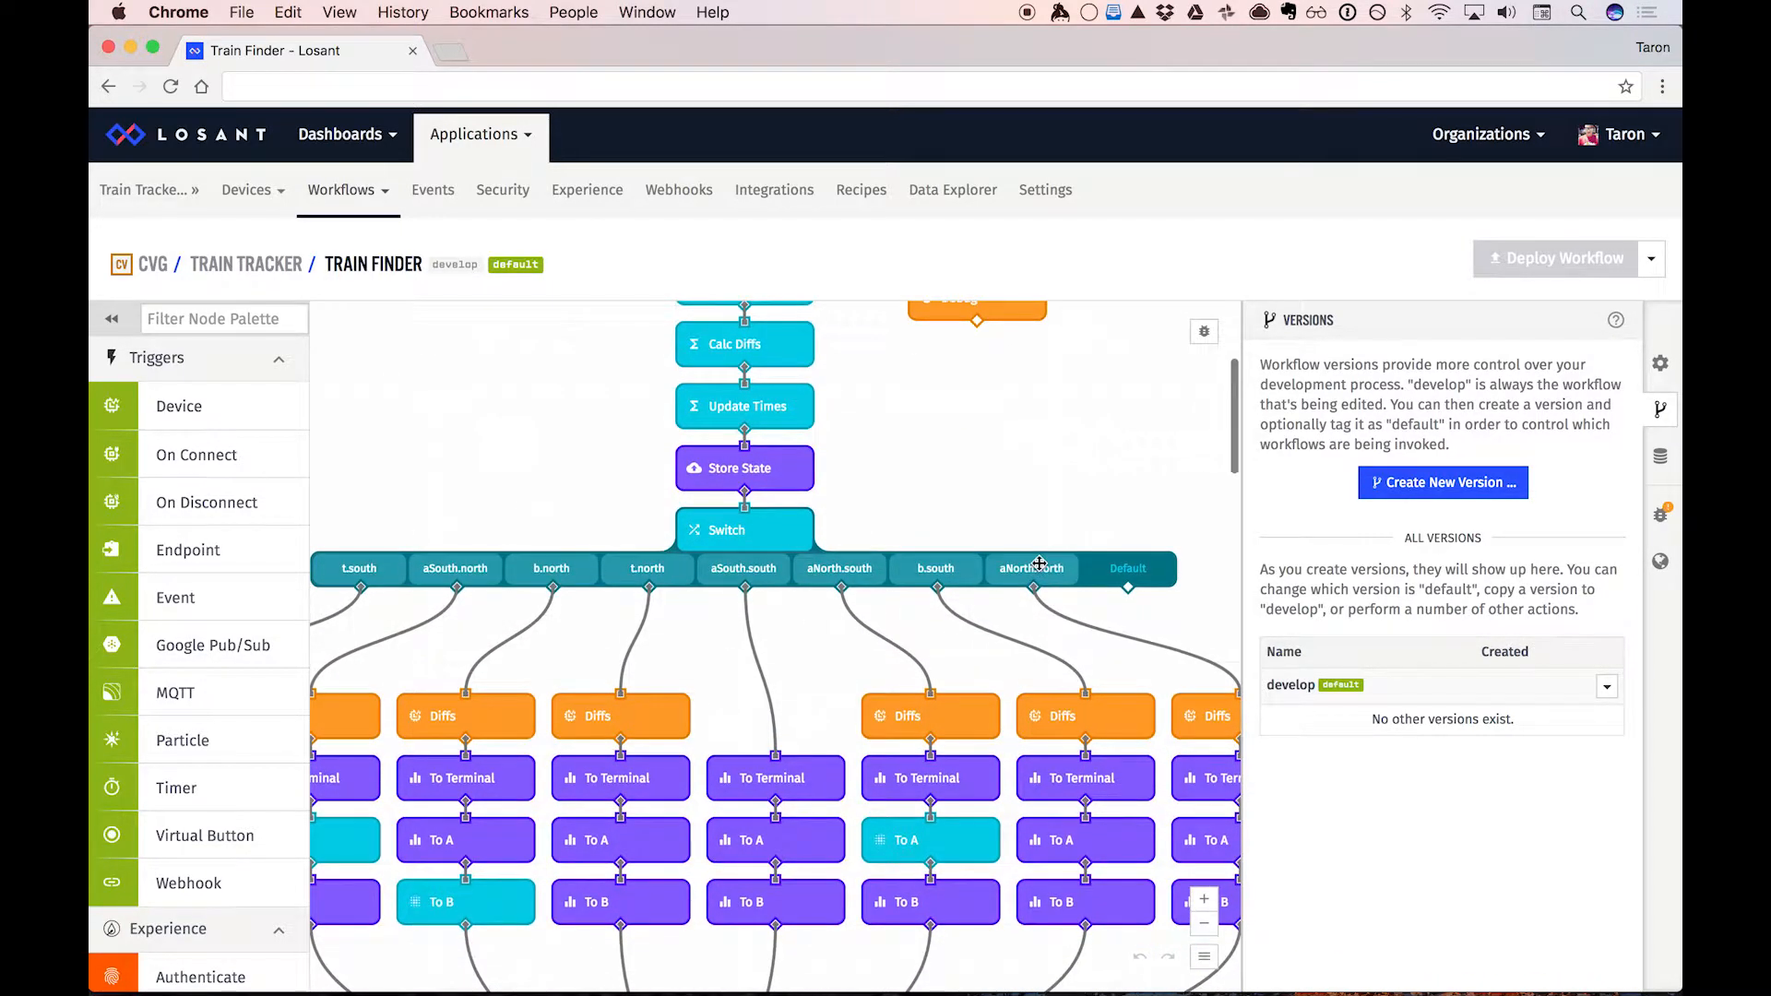
pyautogui.scroll(6, 1038, 564)
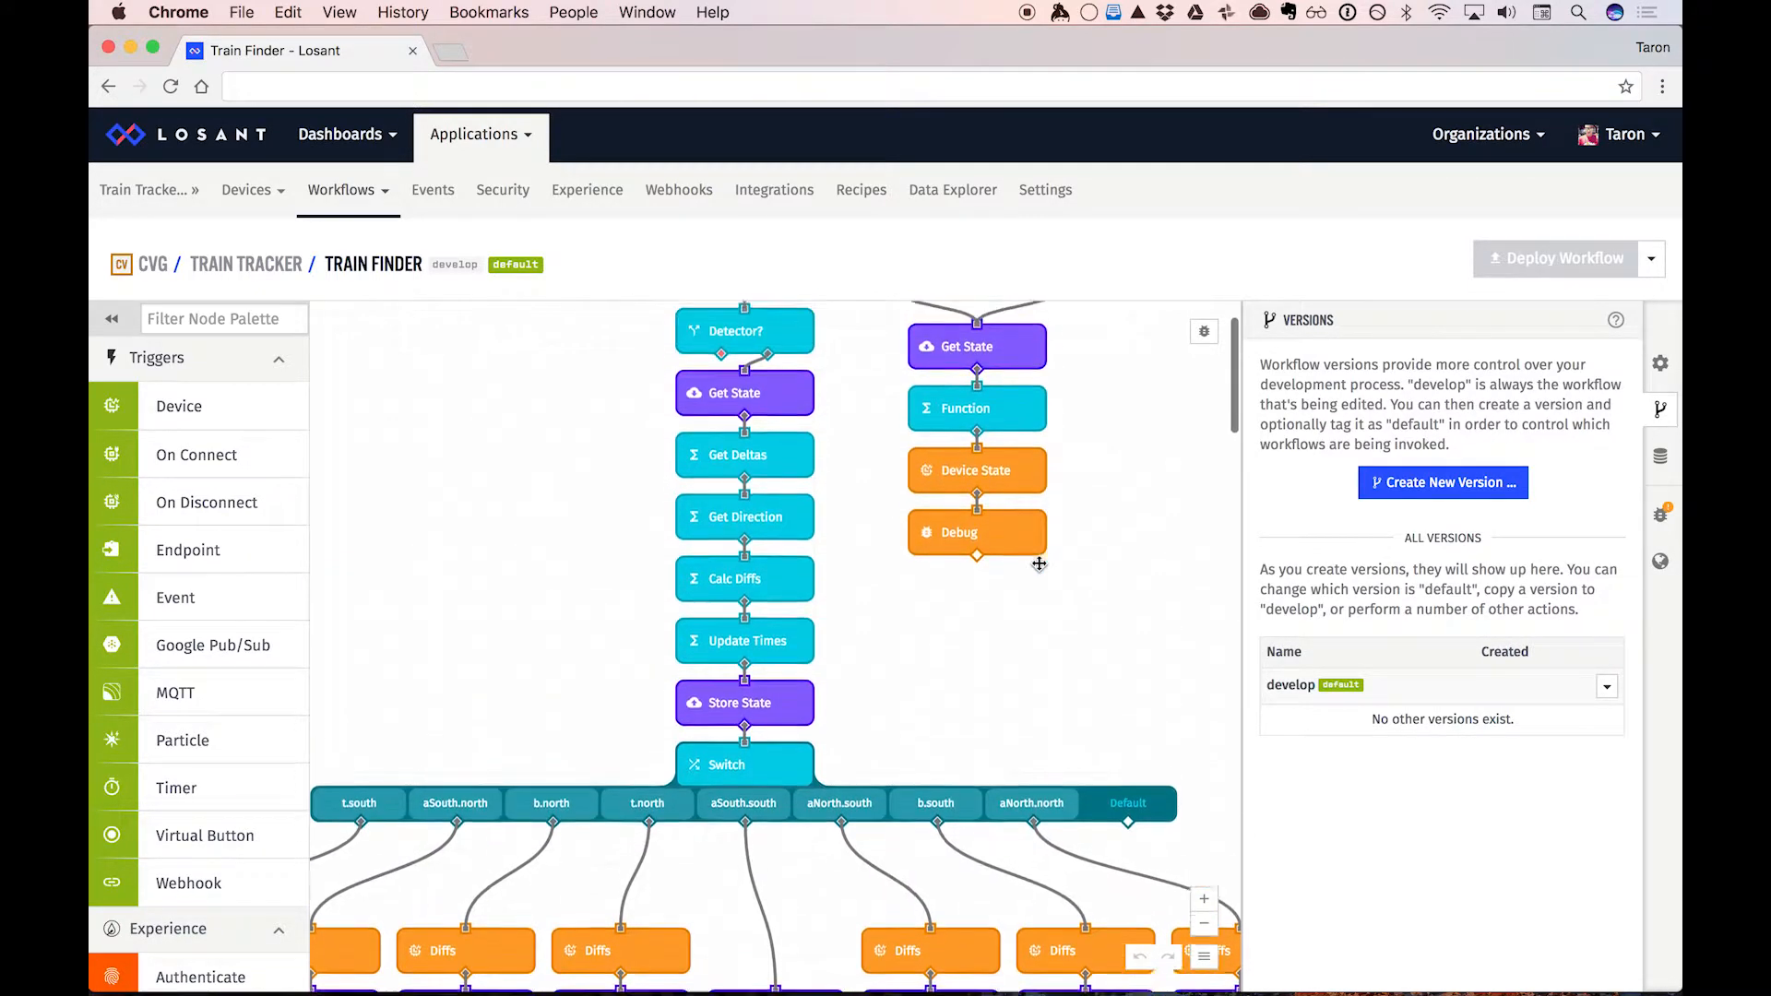
pyautogui.scroll(1, 1039, 564)
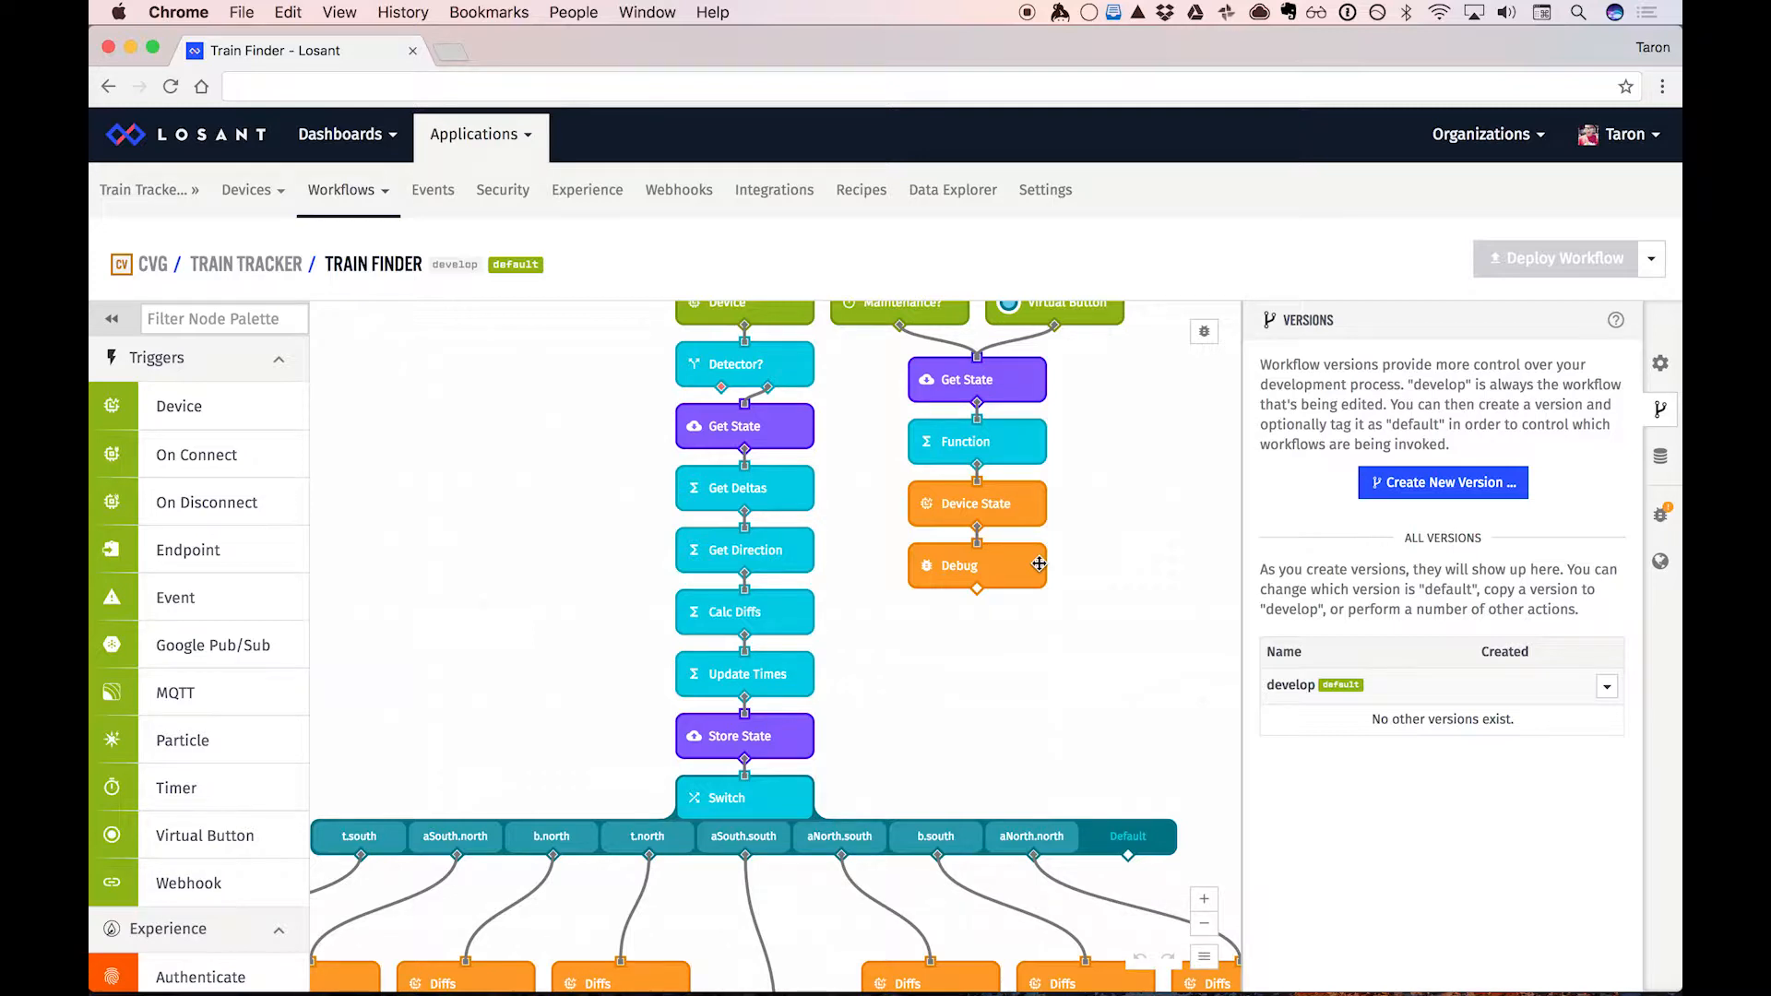
pyautogui.scroll(1, 1039, 564)
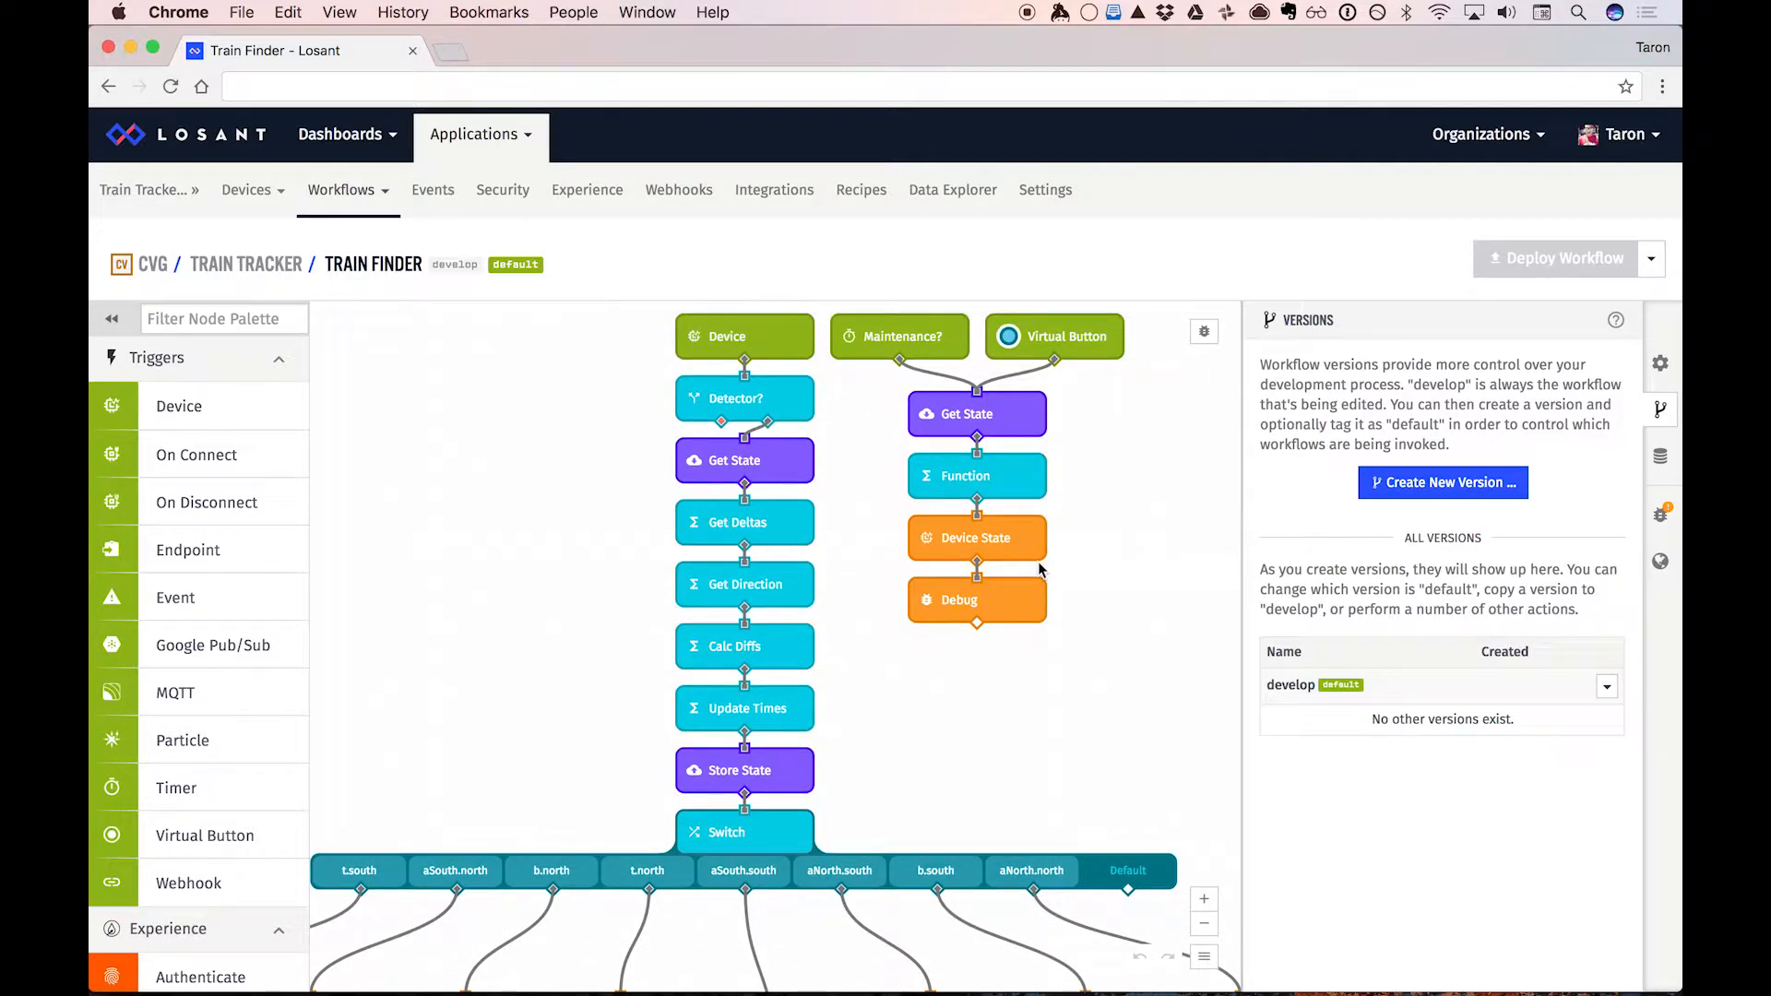
pyautogui.scroll(1, 1039, 569)
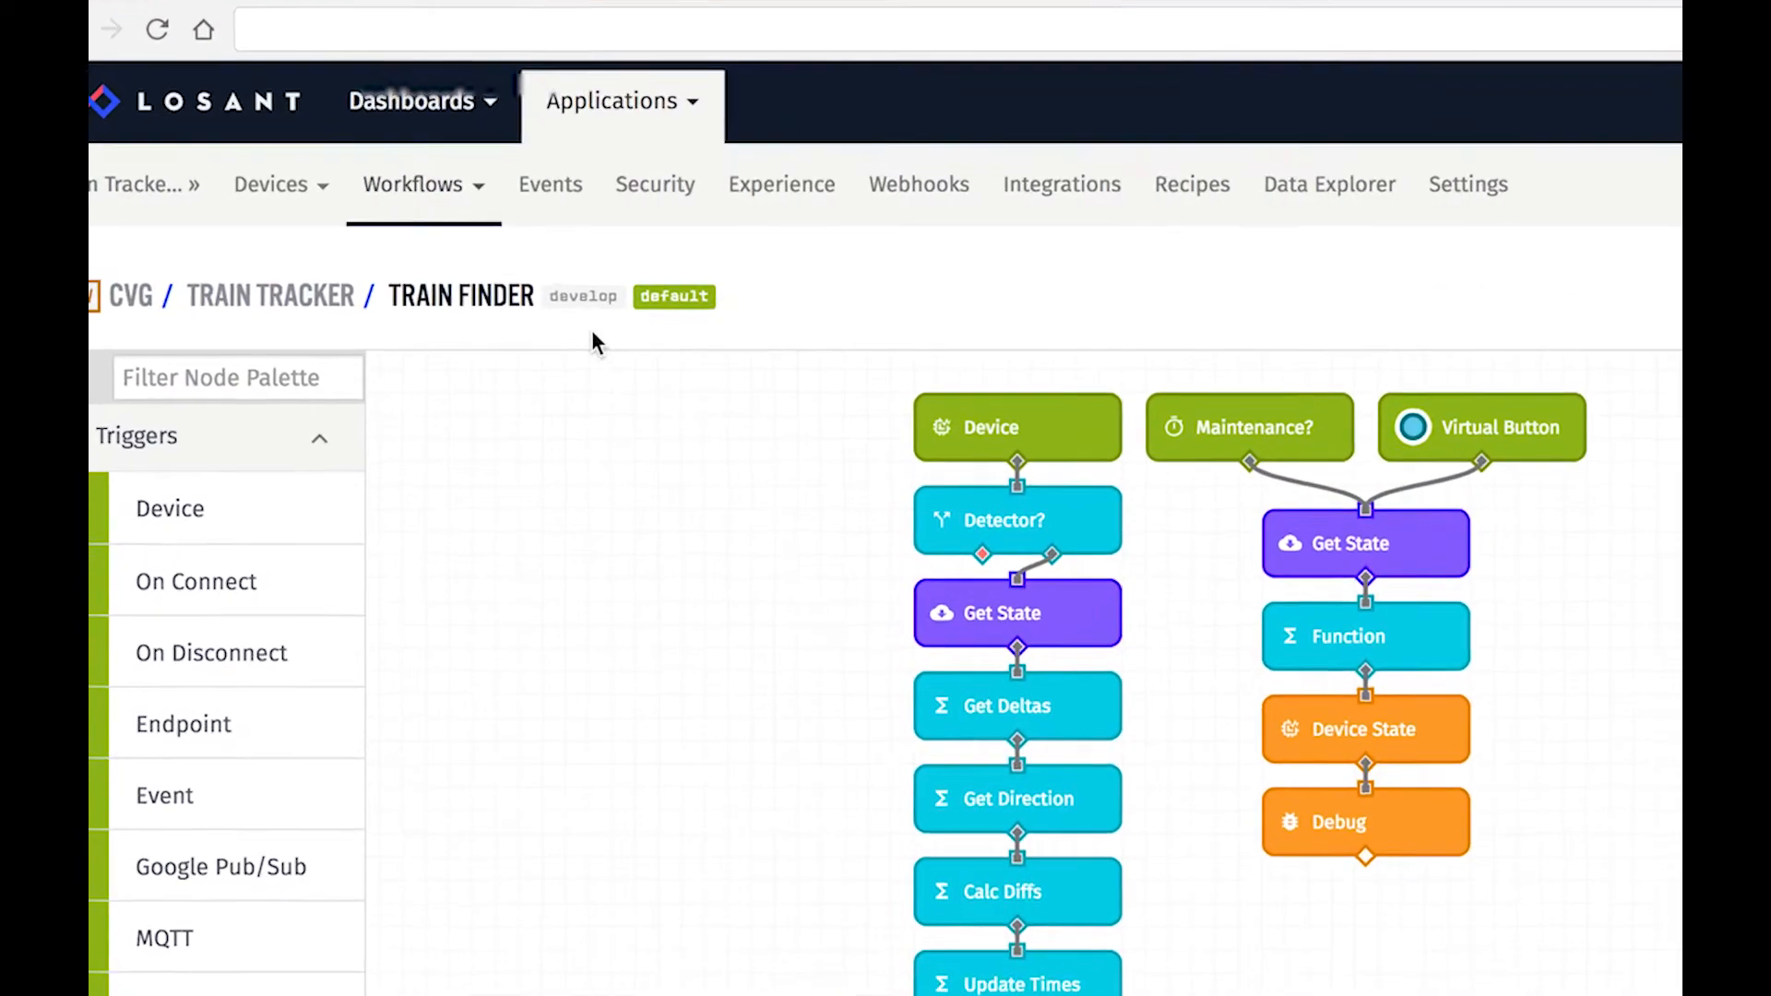
pyautogui.click(671, 332)
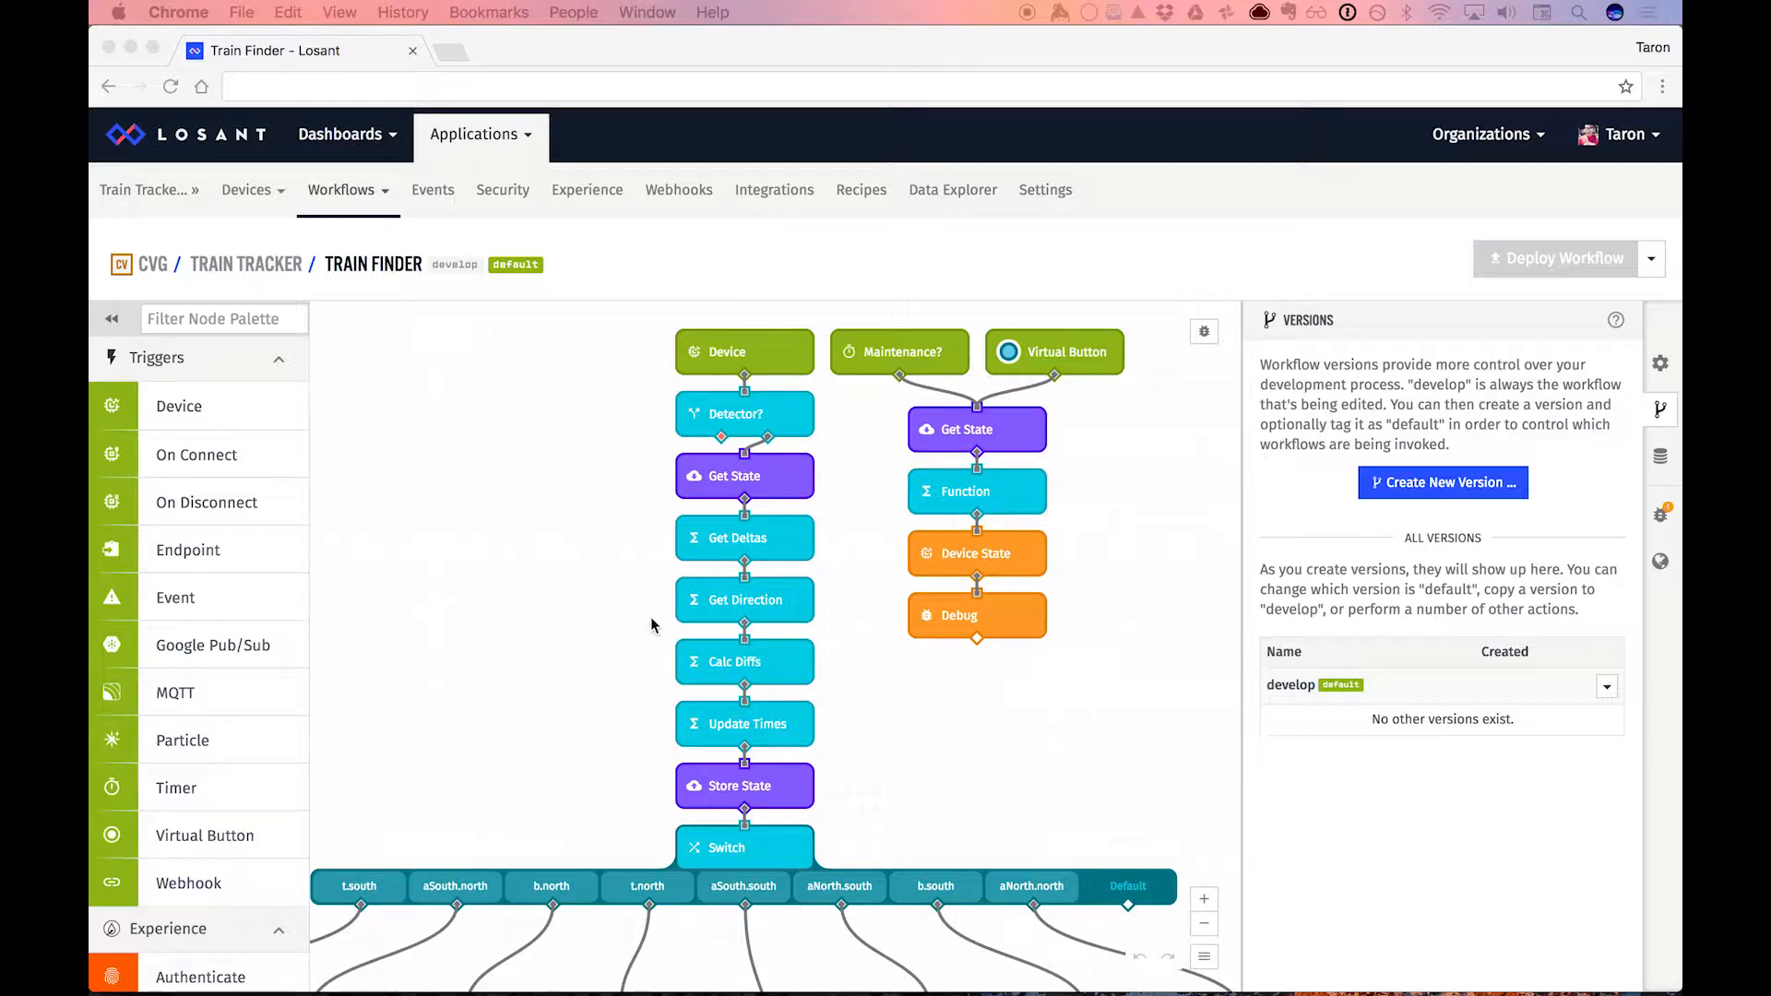
pyautogui.click(500, 291)
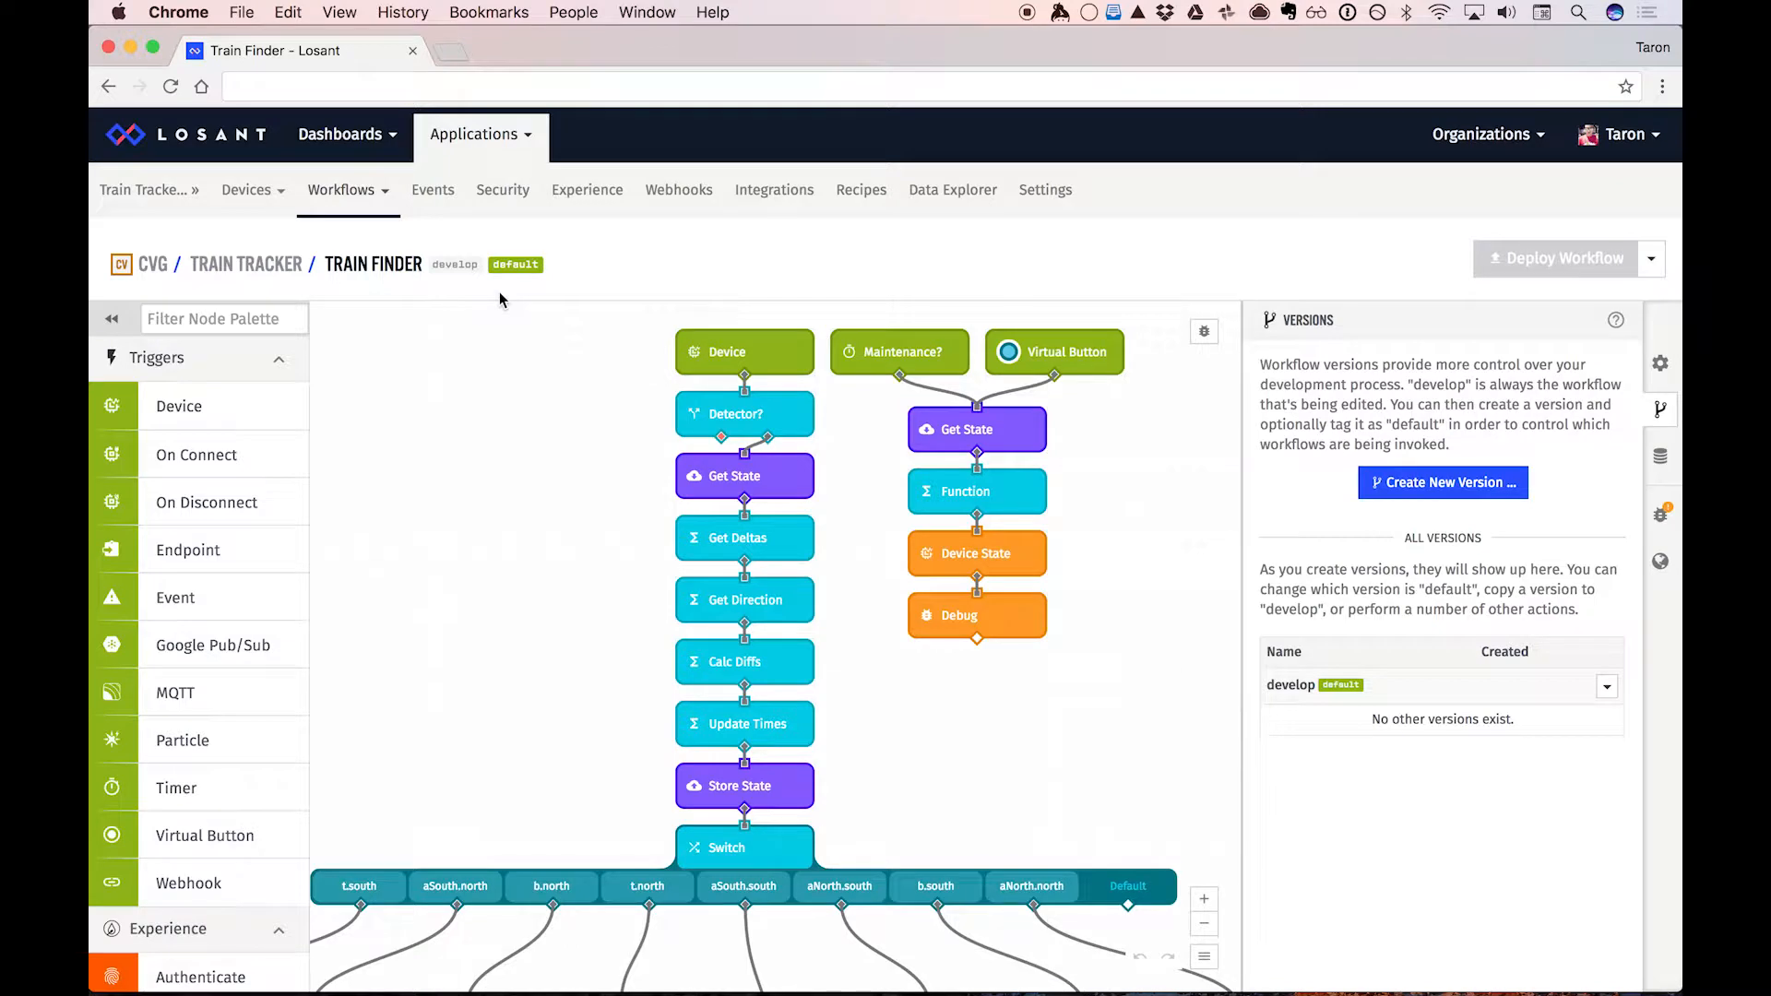
# Create a workflow version named 1.0 from develop and make it the default version
pyautogui.scroll(-4, 537, 474)
pyautogui.scroll(-1, 537, 474)
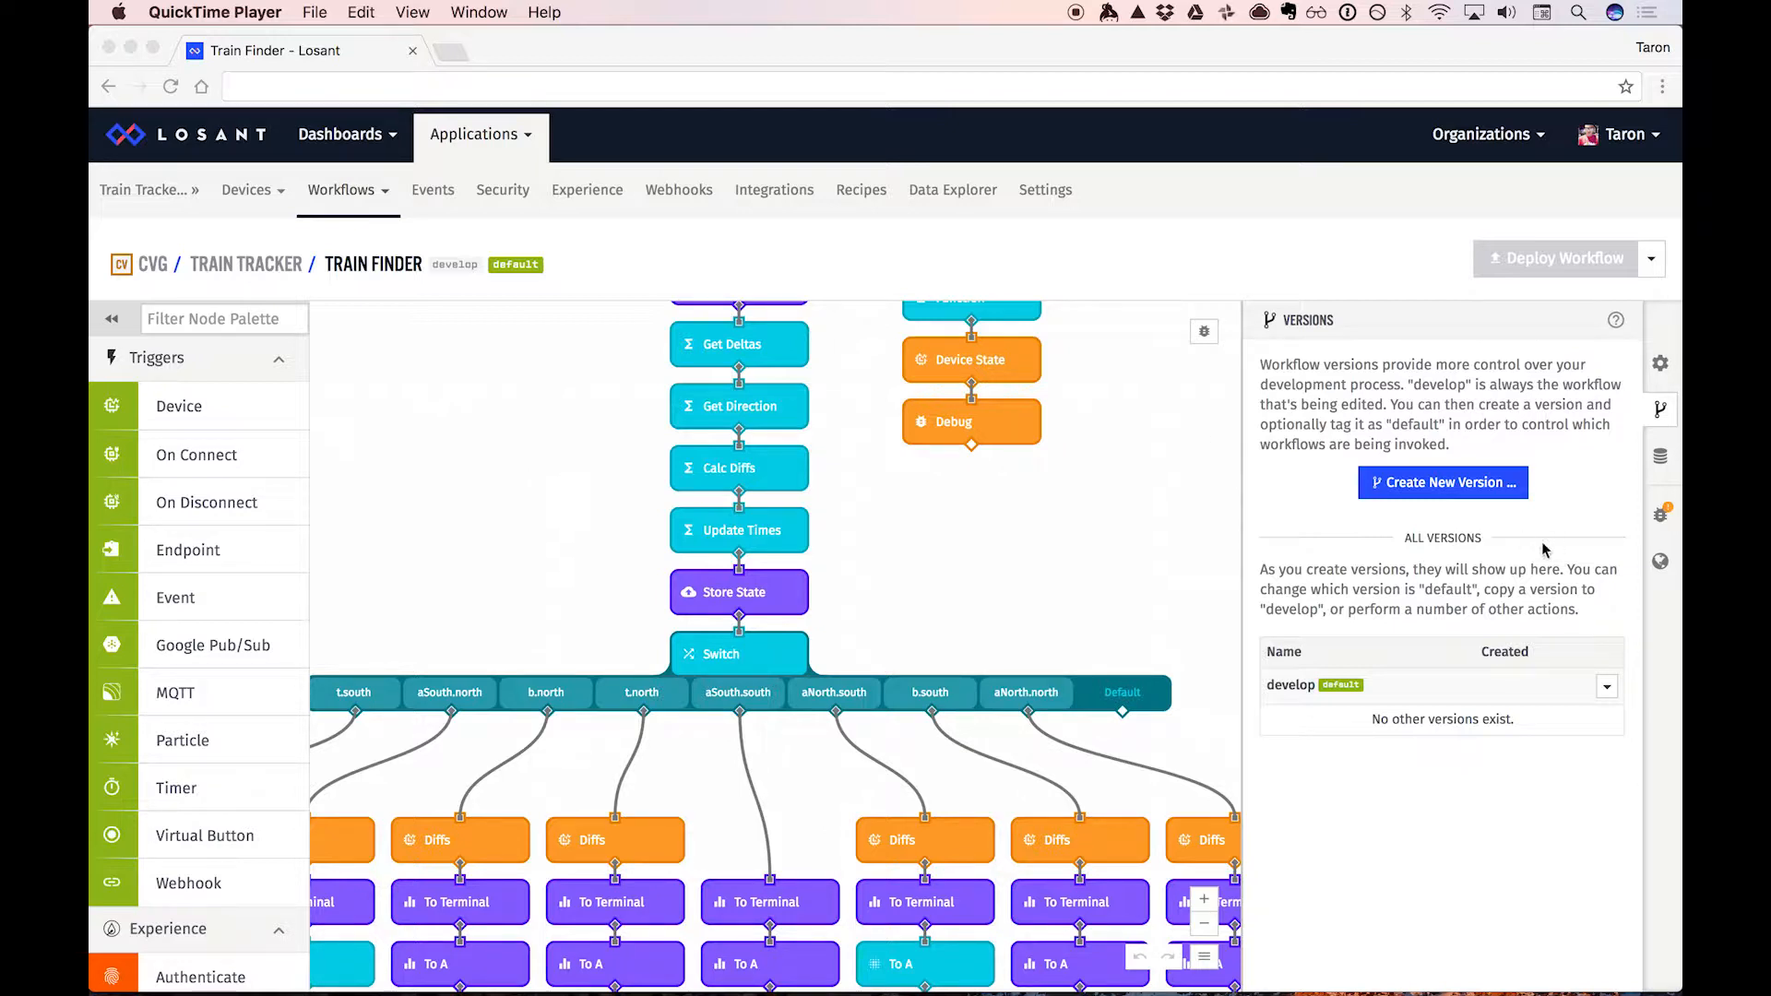
pyautogui.click(1444, 486)
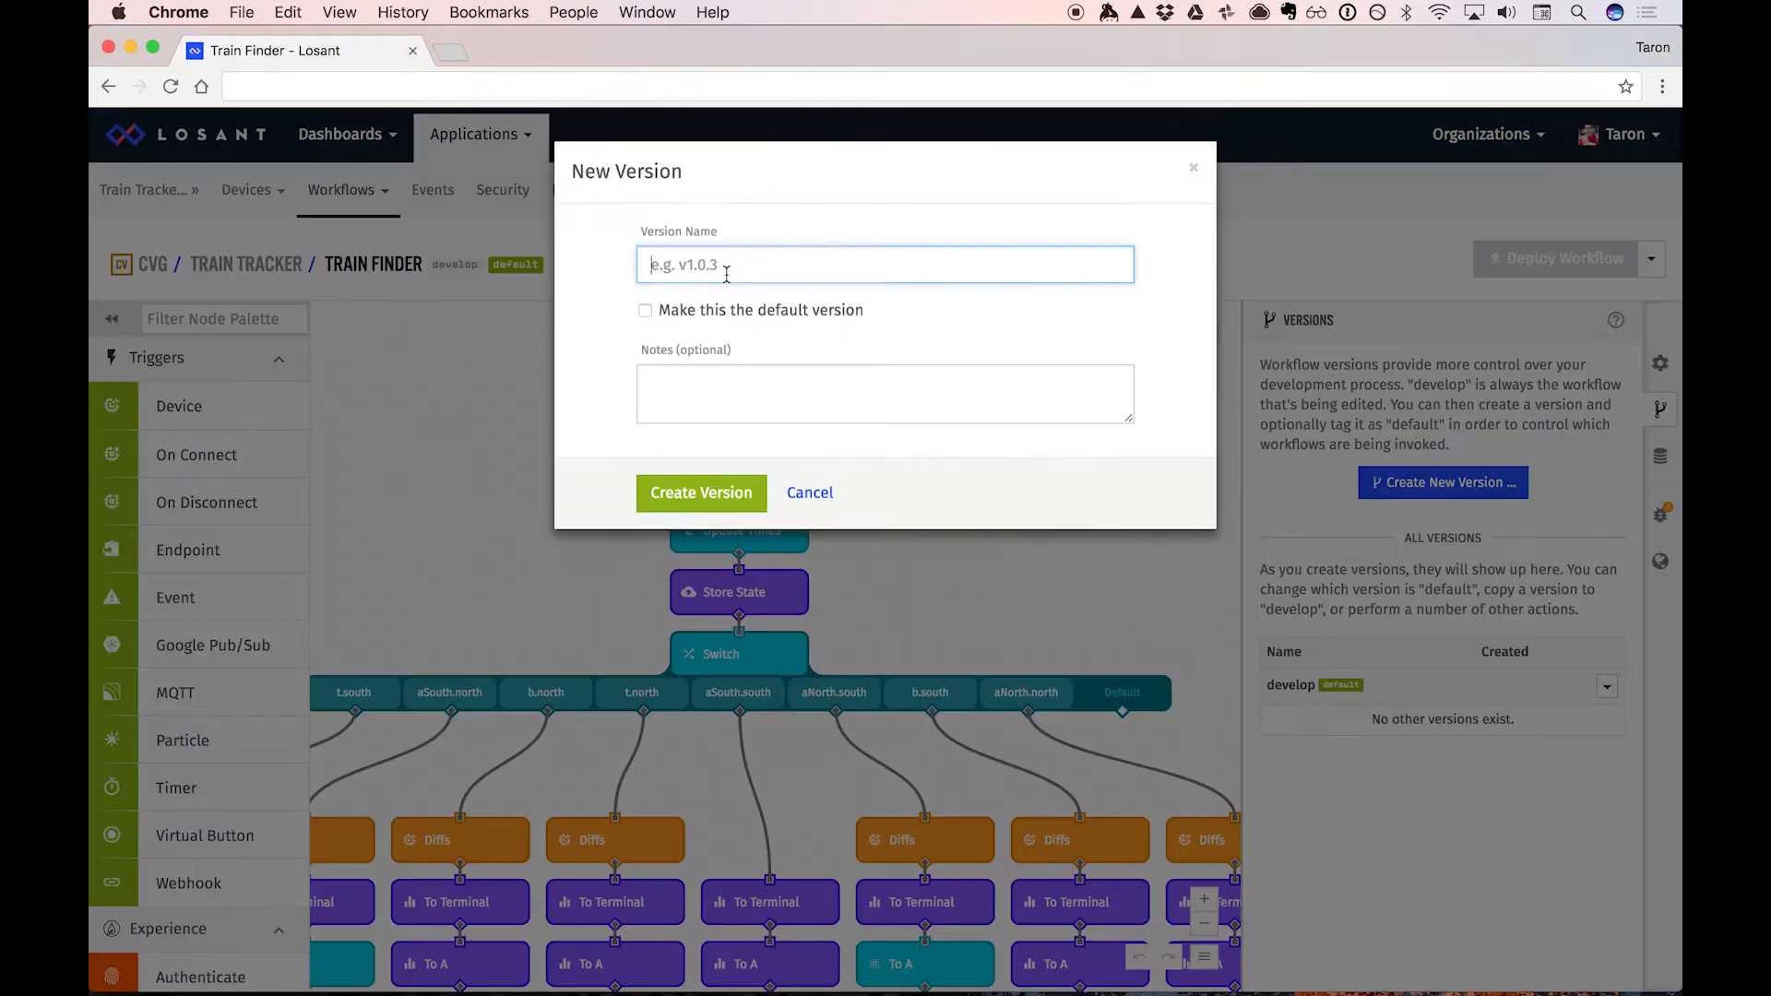
pyautogui.write('1.0')
pyautogui.click(650, 314)
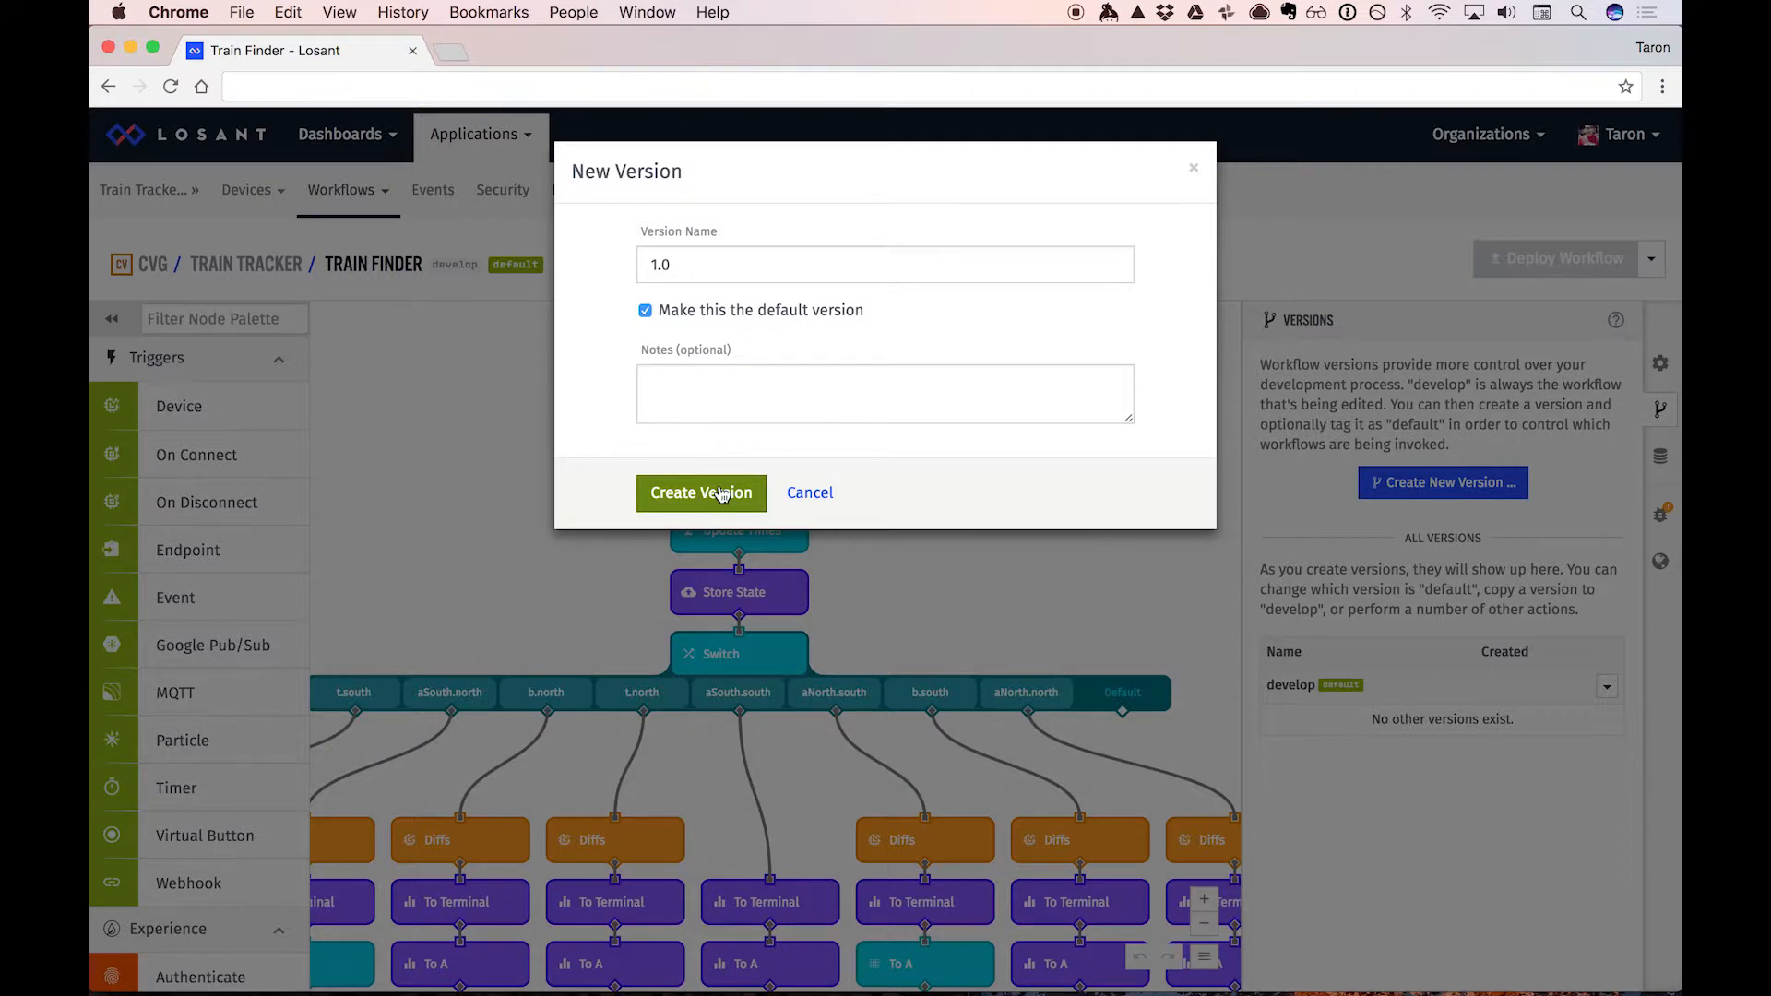
pyautogui.click(698, 492)
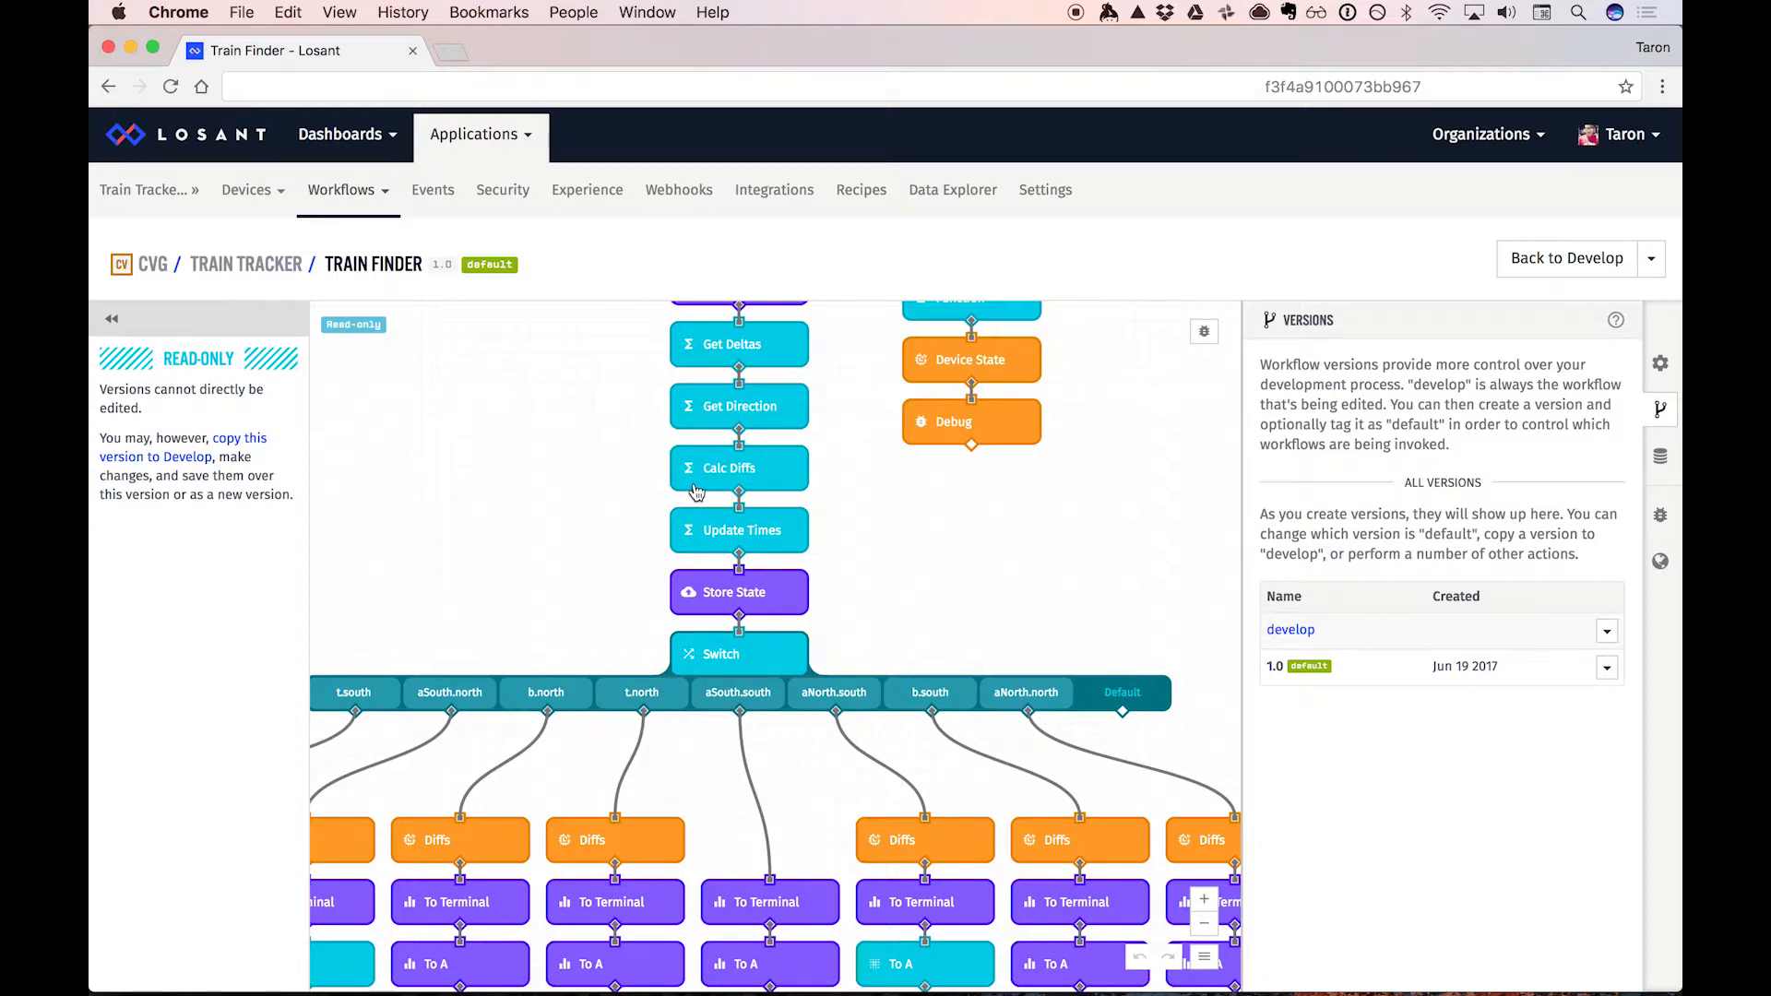
# Return to the develop version and add a c.north case to the Switch node
pyautogui.click(1291, 629)
pyautogui.scroll(-5, 1097, 557)
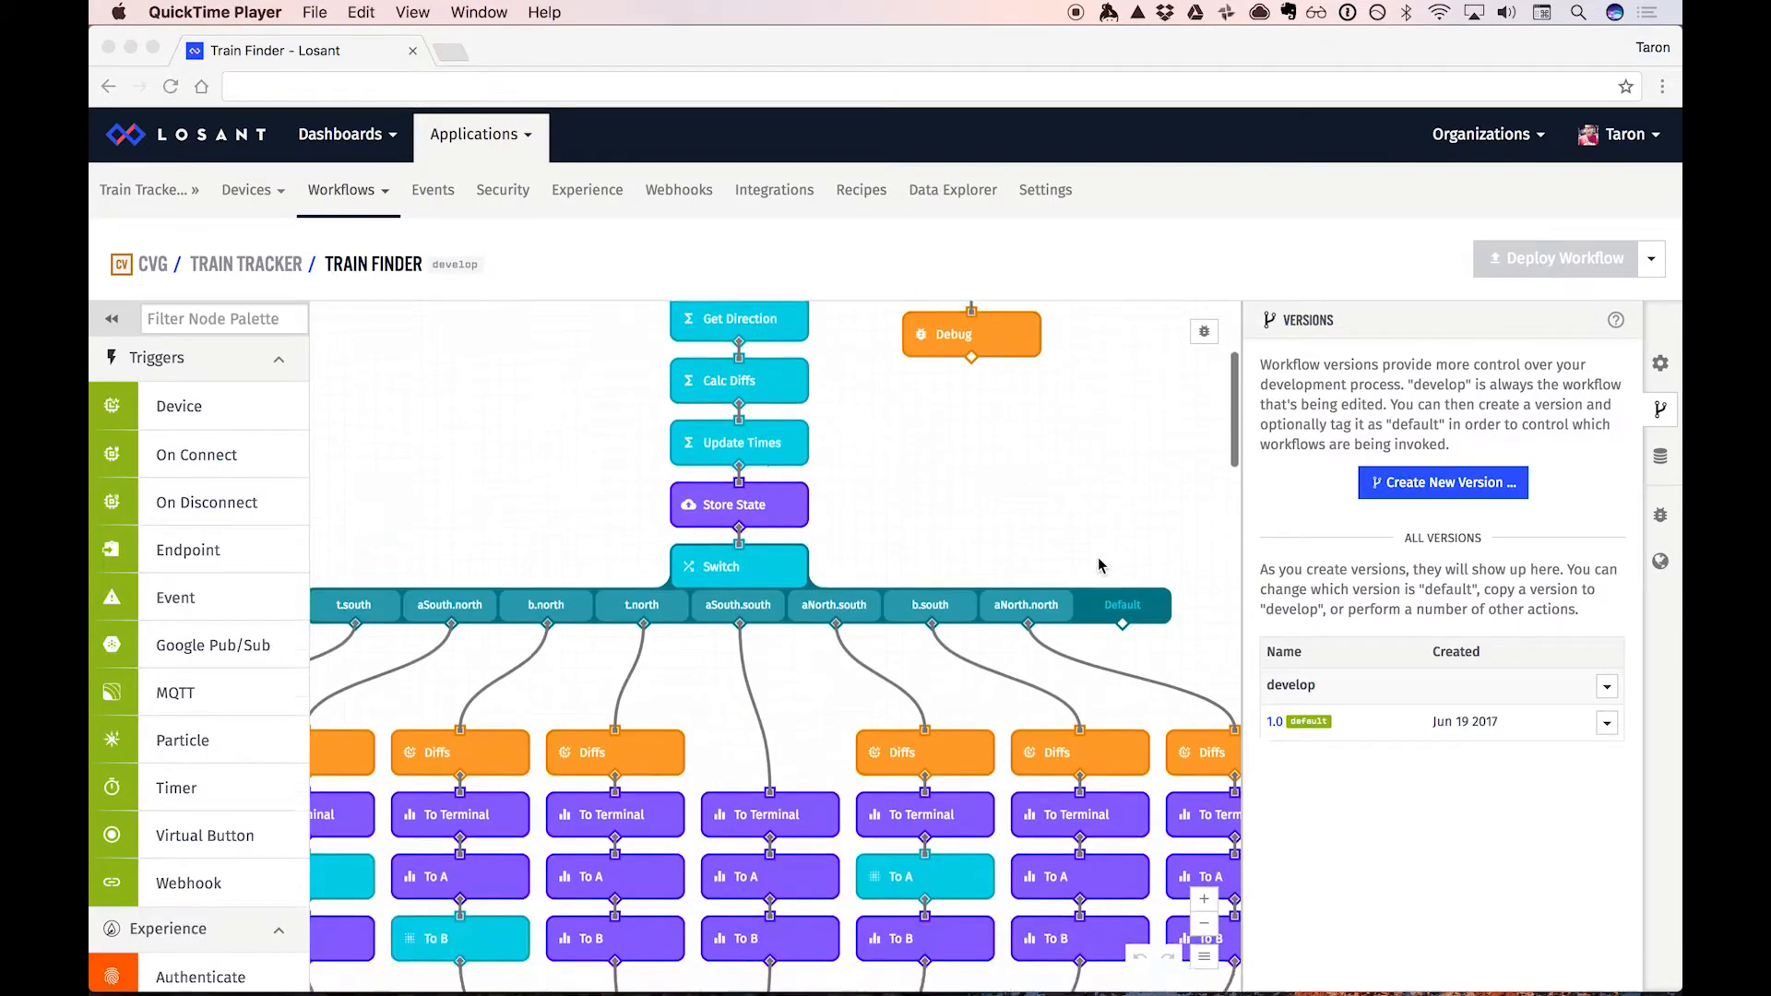
pyautogui.click(1098, 507)
pyautogui.scroll(-5, 1092, 640)
pyautogui.click(953, 782)
pyautogui.write('c.north')
pyautogui.click(807, 598)
# Duplicate the aNorth.north branch's Diffs, To Terminal, To A and To B nodes and connect the copy to the c.north output
pyautogui.moveTo(1072, 617); pyautogui.dragTo(978, 872)
pyautogui.hotkey('ctrl', 'c')
pyautogui.hotkey('ctrl', 'v')
pyautogui.moveTo(810, 527); pyautogui.dragTo(1124, 633)
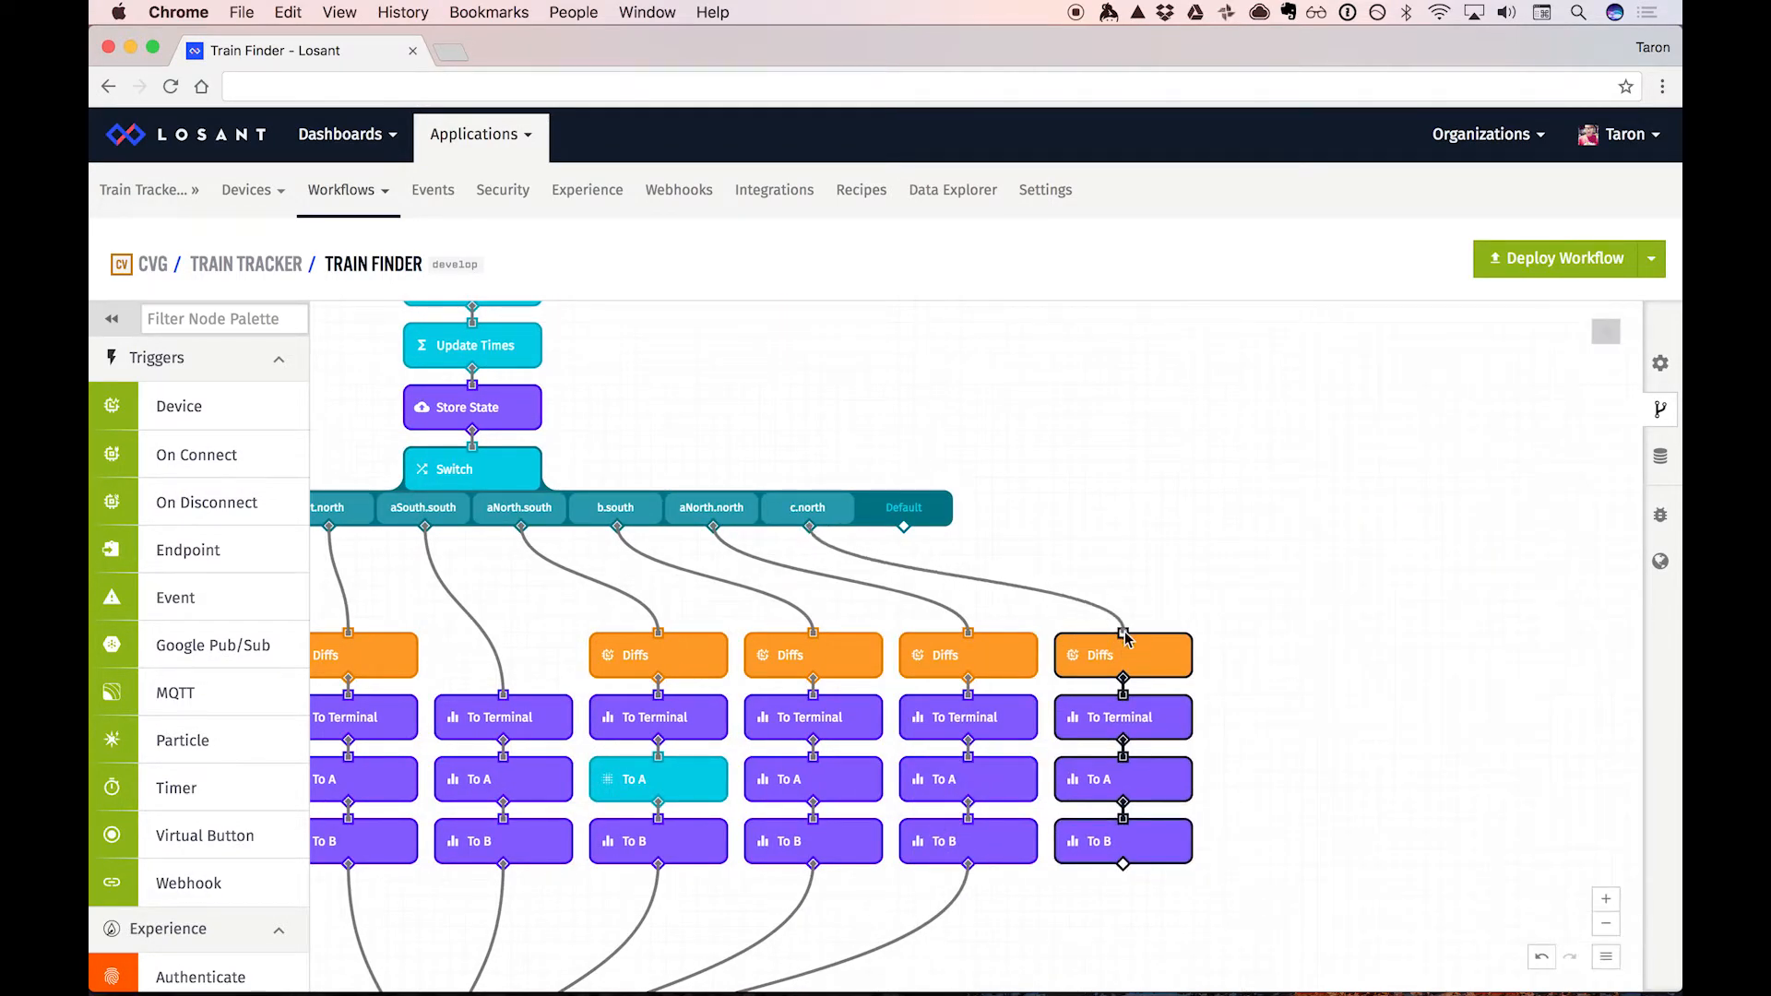
pyautogui.press('Escape')
# Review the Device trigger chain, switch to state.json in the code editor and examine the flowVersion field of the device state payload
pyautogui.scroll(-4, 775, 646)
pyautogui.scroll(6, 561, 799)
pyautogui.scroll(3, 561, 796)
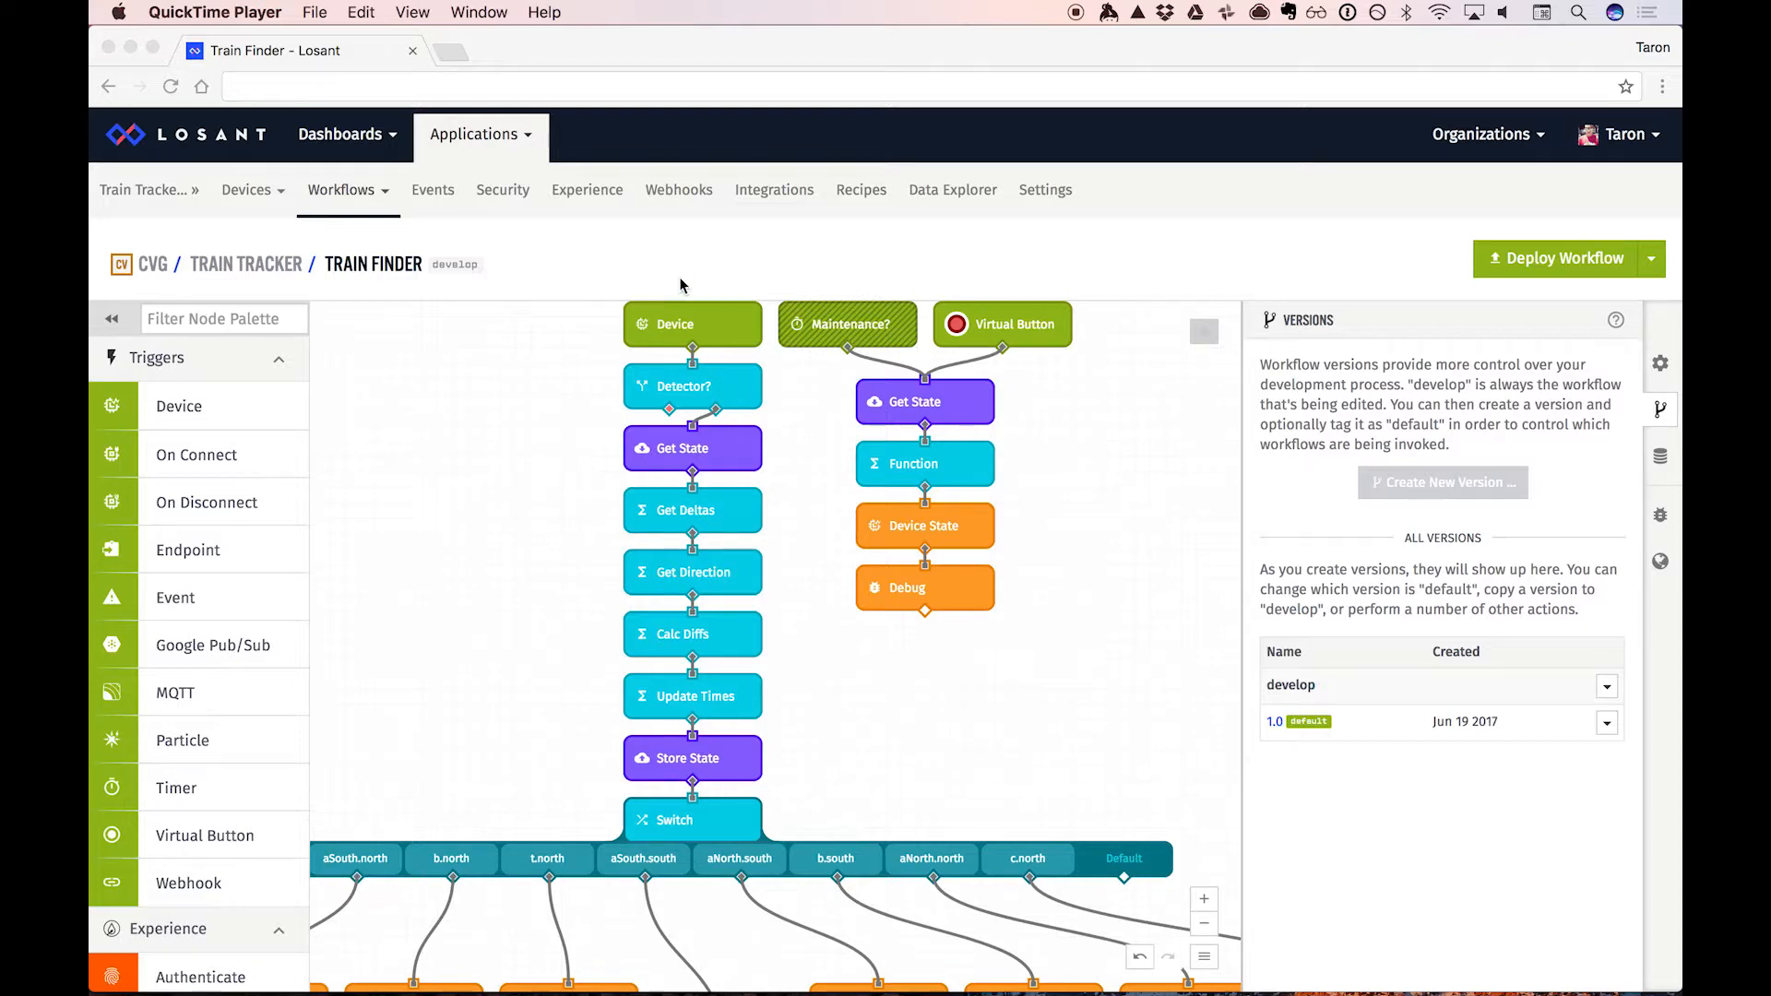
pyautogui.click(702, 326)
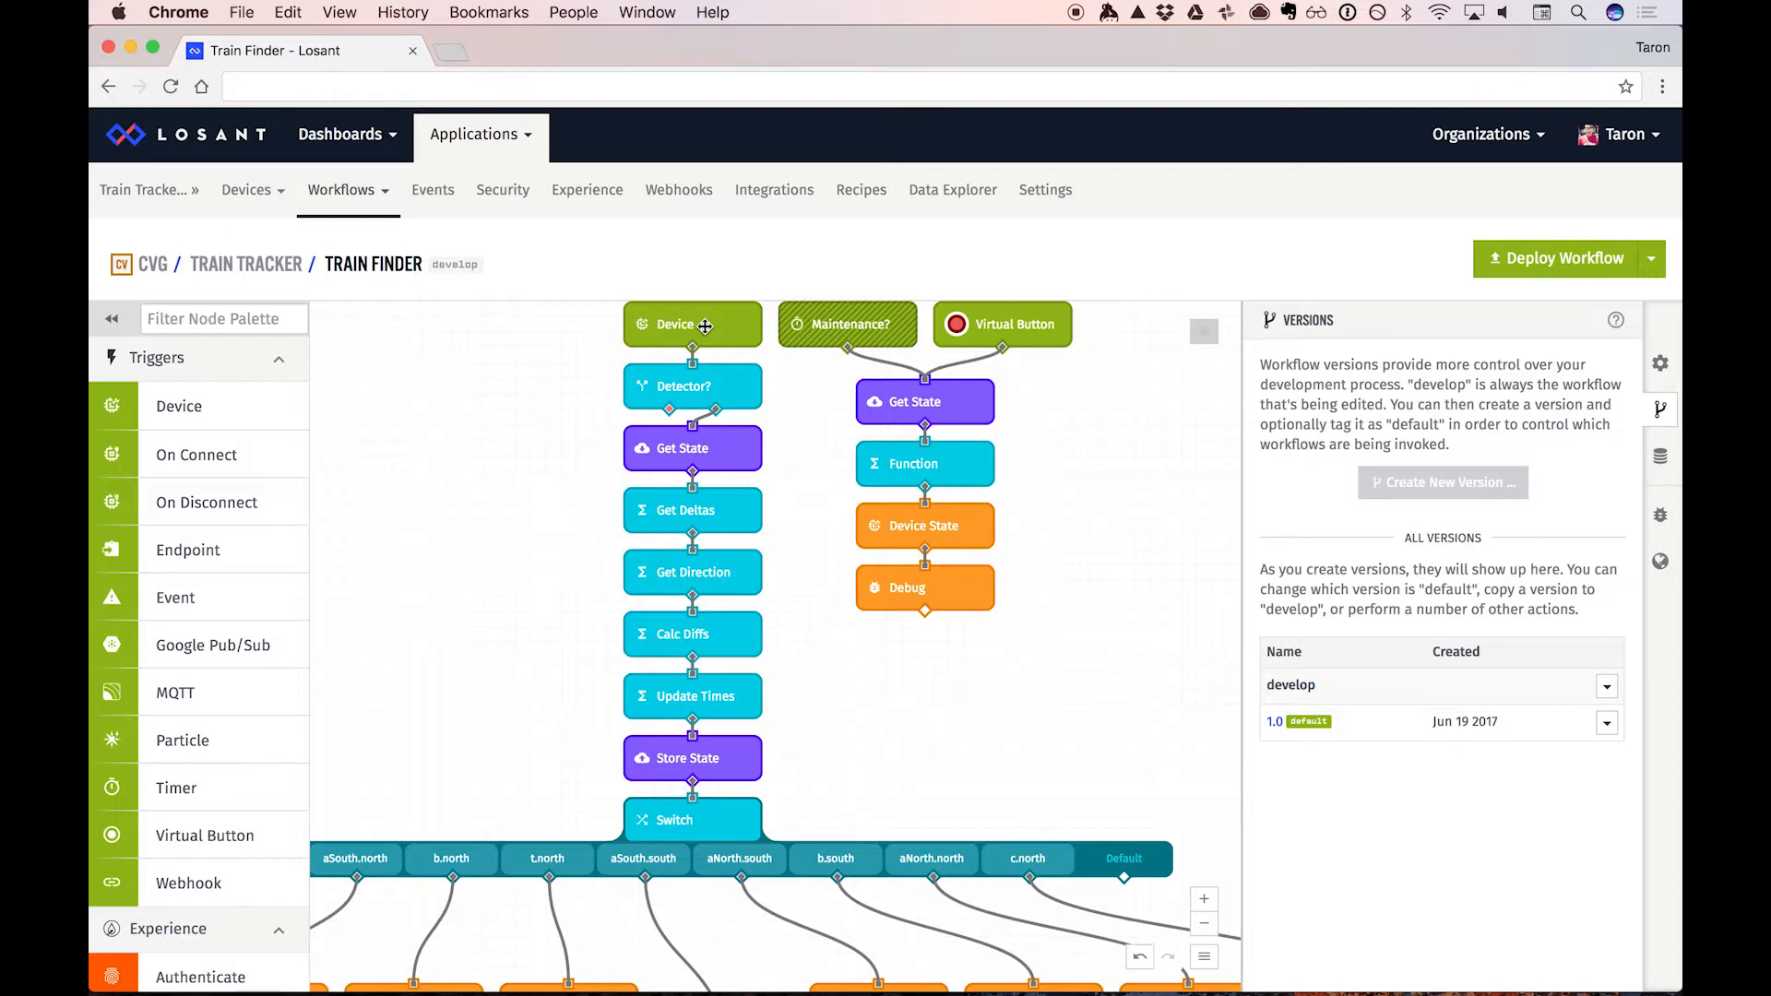
pyautogui.hotkey('ctrl', 'Right')
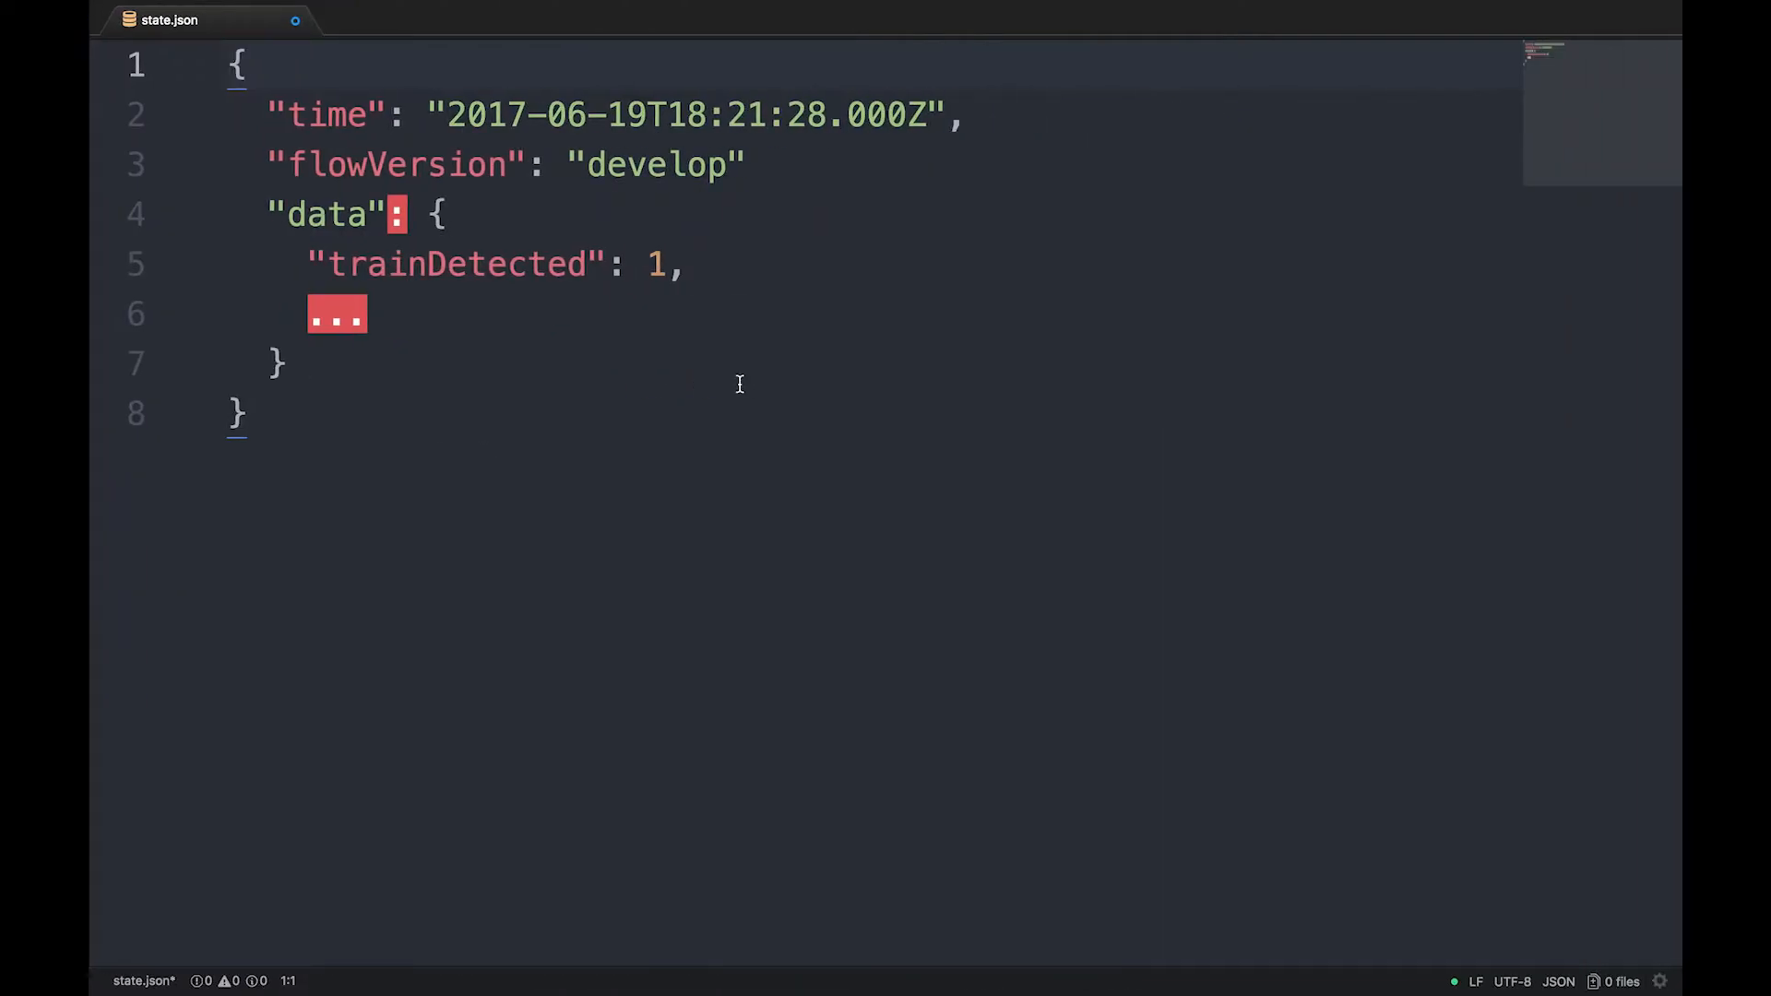
pyautogui.doubleClick(443, 167)
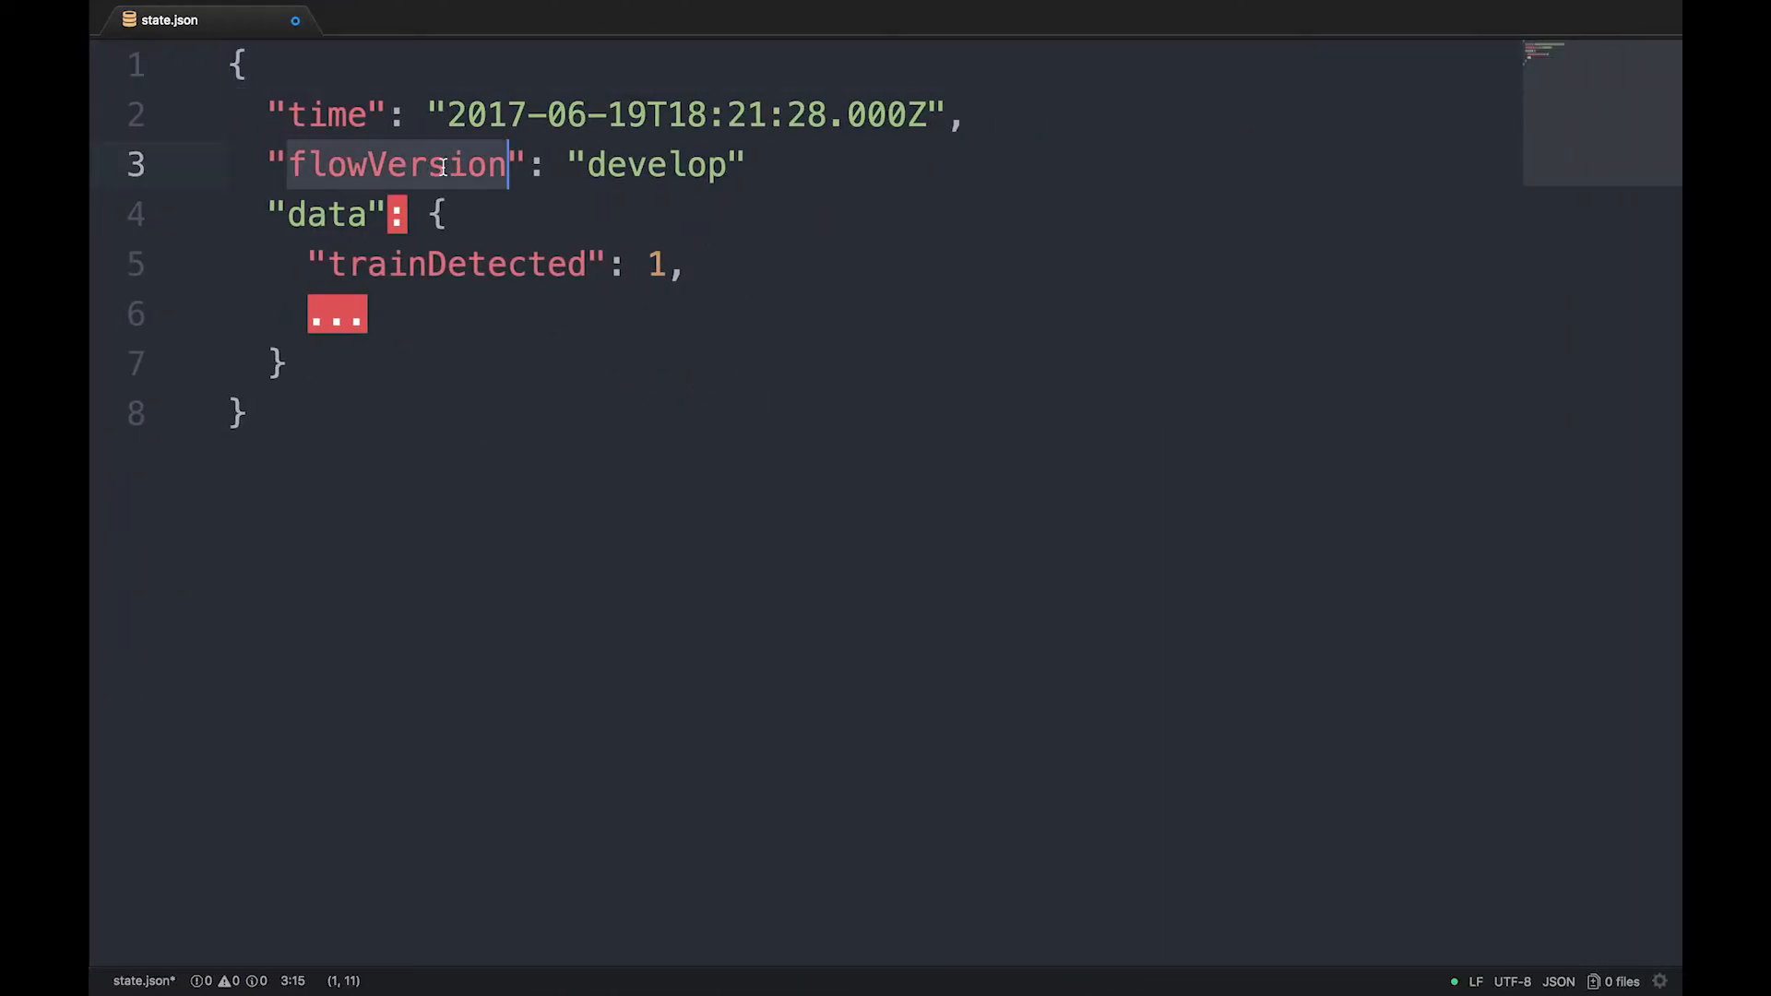
pyautogui.click(584, 407)
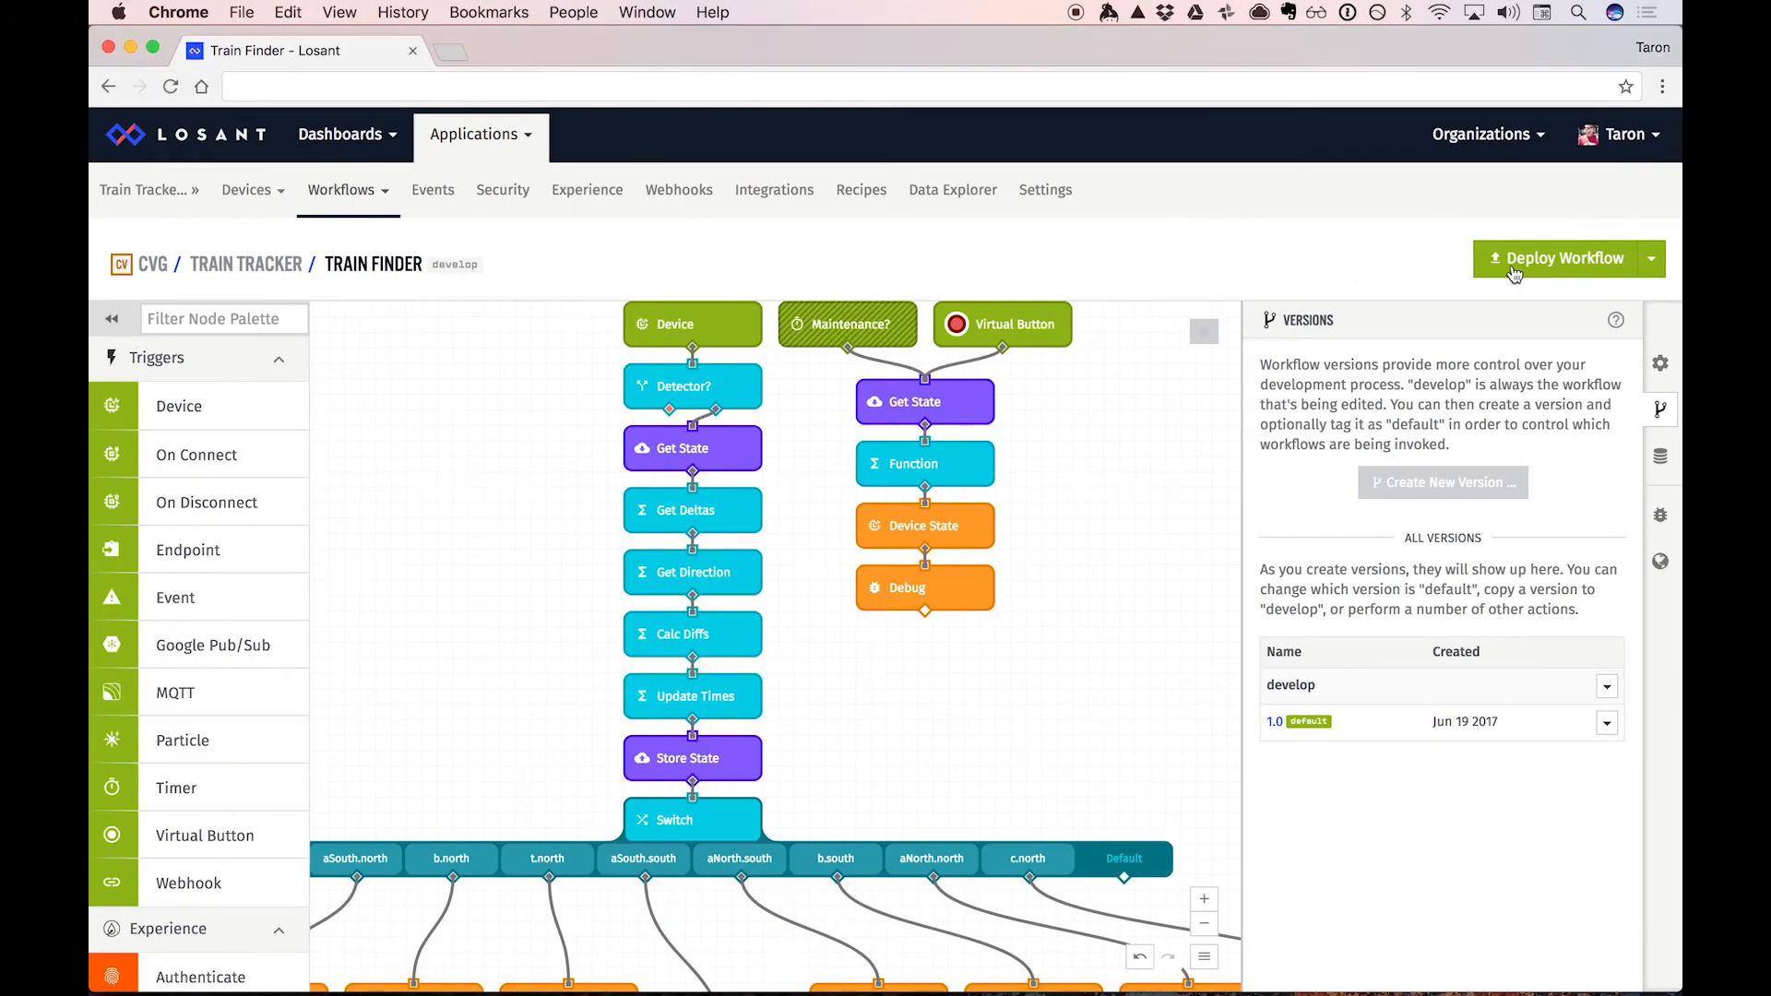
# Deploy the edited develop workflow and create version 2.0 from it as the default version
pyautogui.click(1525, 264)
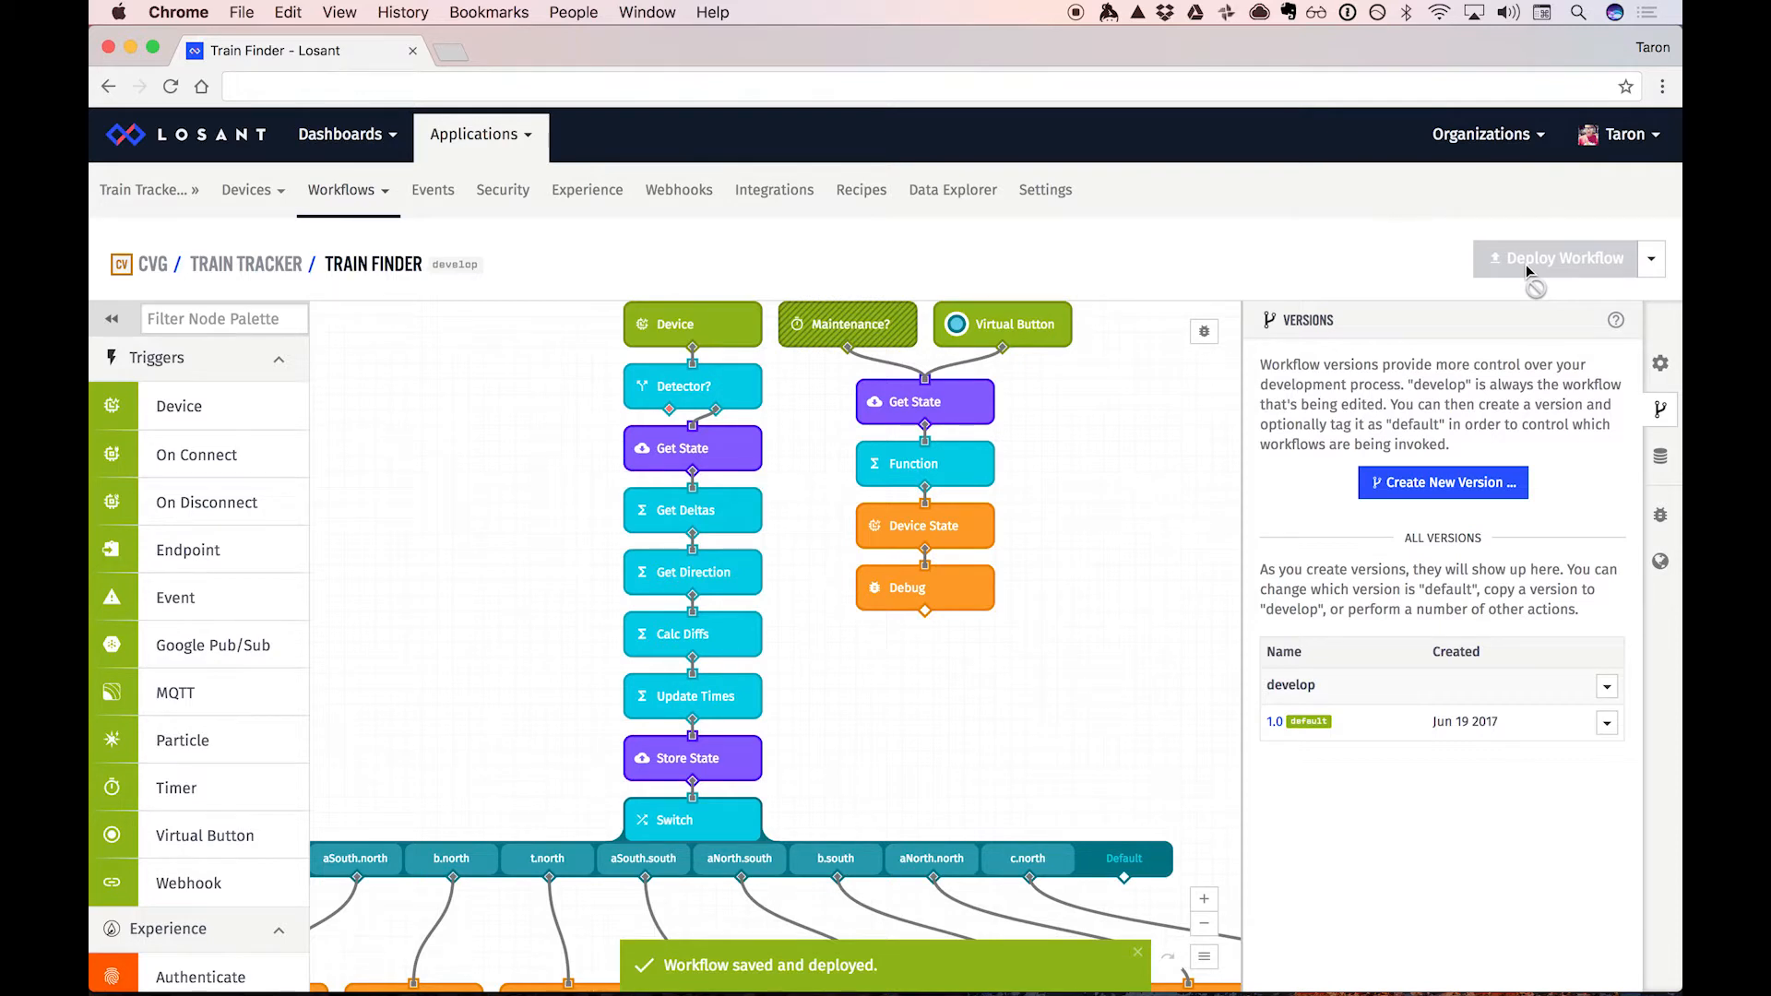
pyautogui.click(1419, 487)
pyautogui.write('2.0')
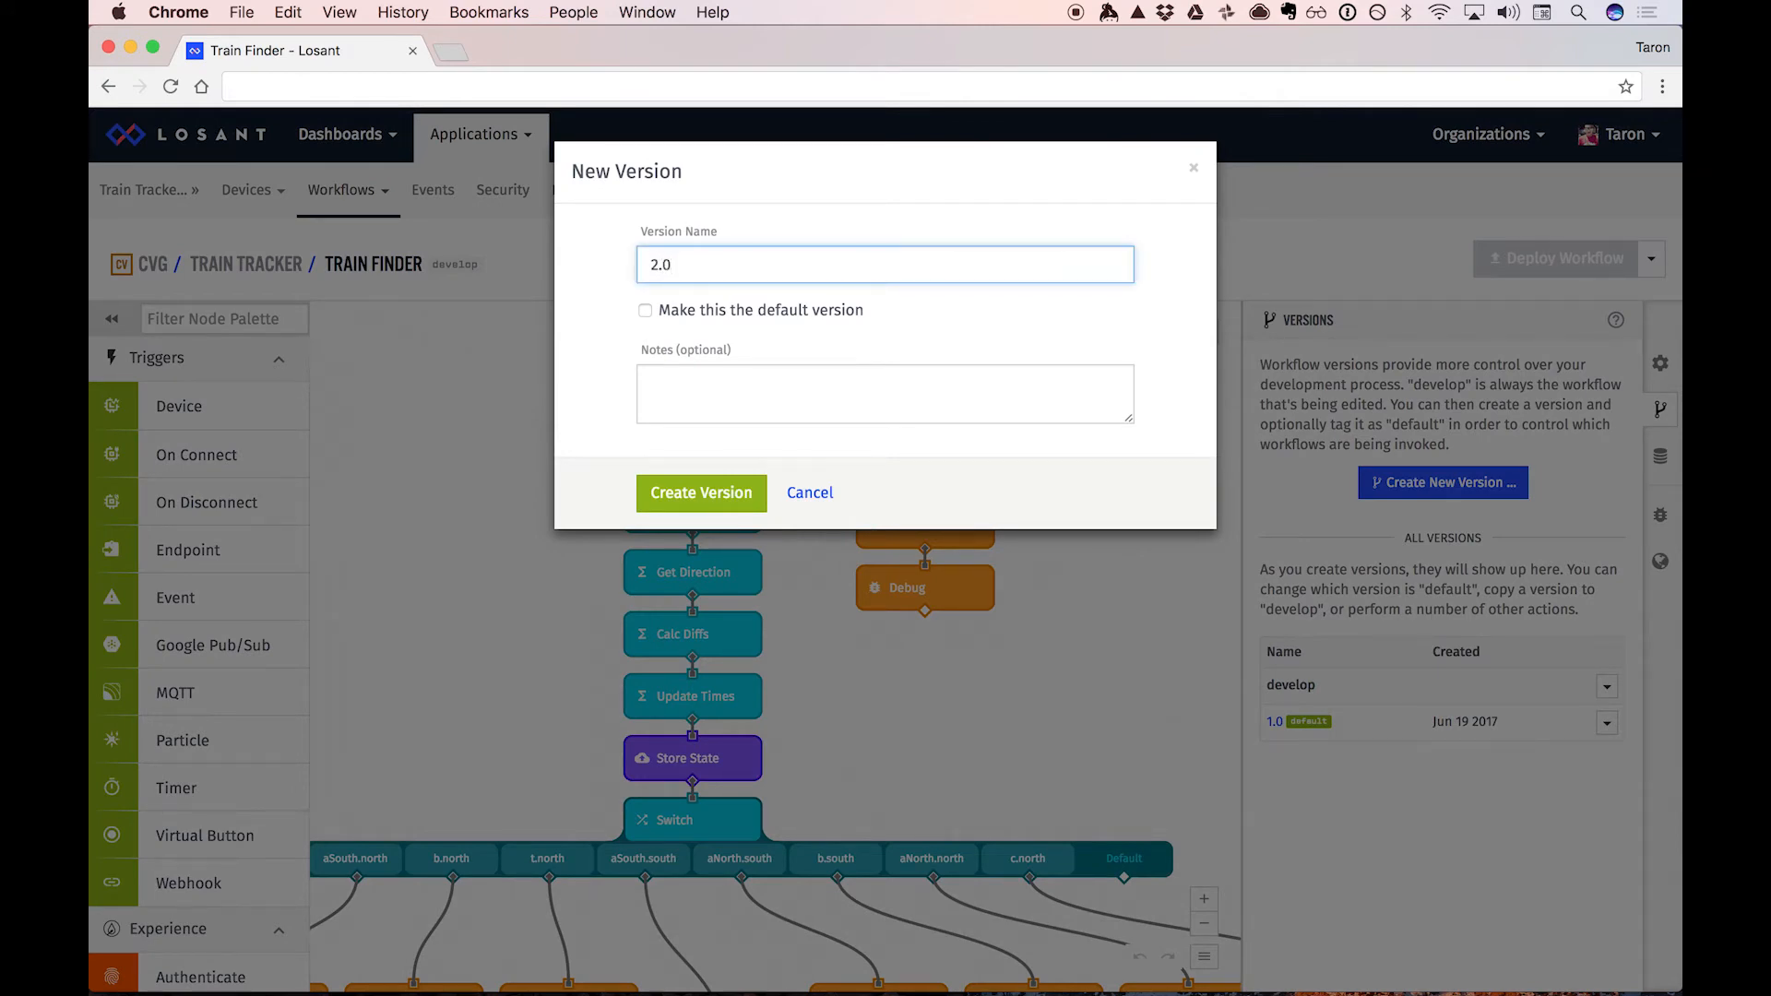
pyautogui.click(645, 310)
pyautogui.click(692, 489)
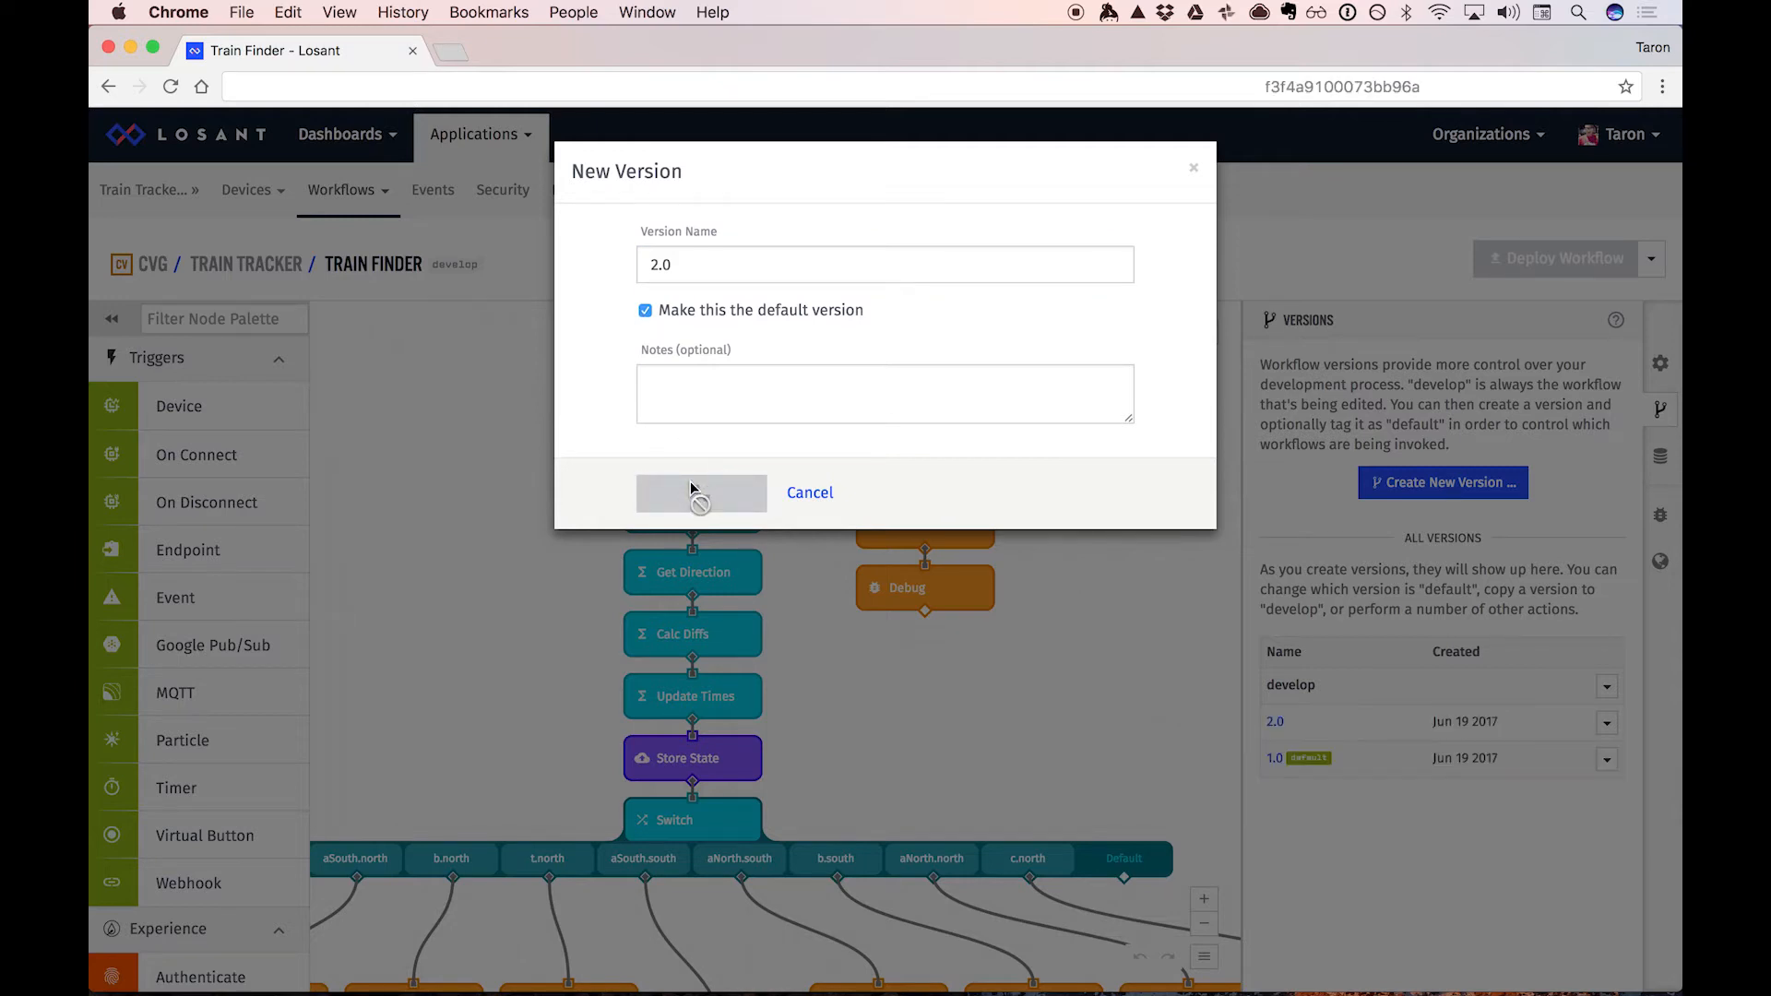